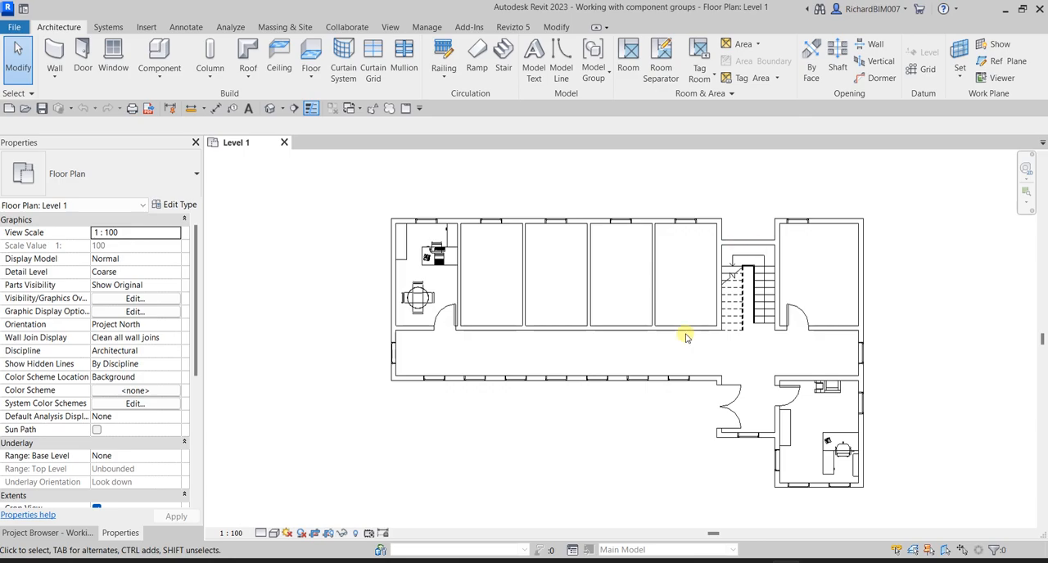
# - Inspect the furnished end office in plan and the building's exterior in the default 3D view, and return to the Level 1 plan
pyautogui.scroll(3, 452, 274)
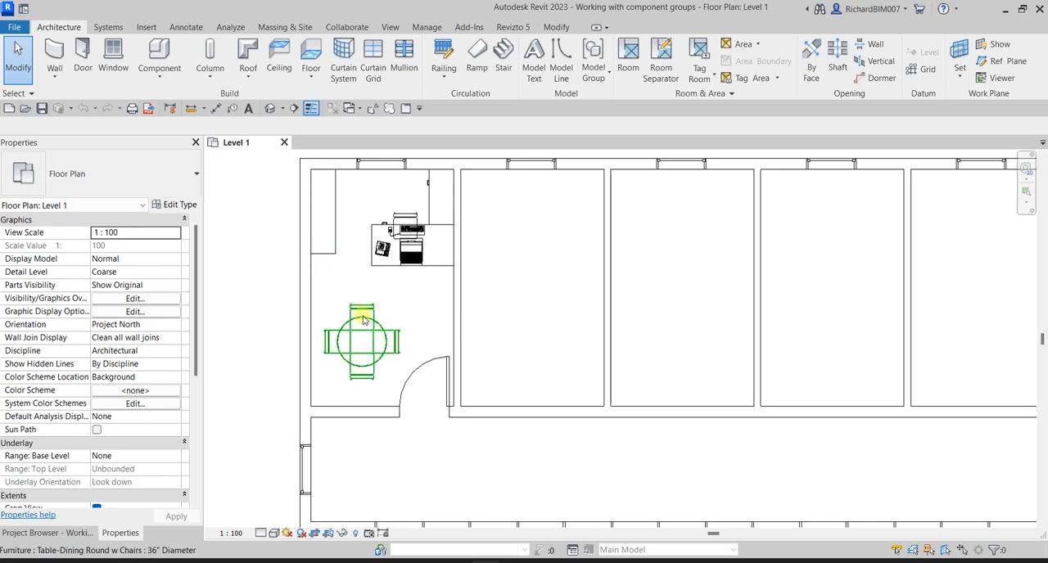
pyautogui.click(270, 108)
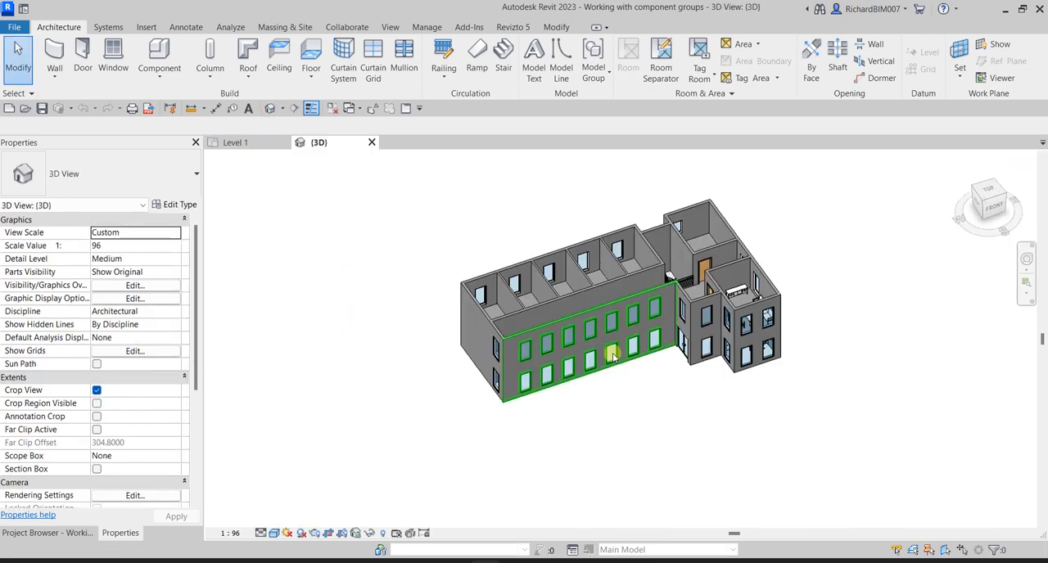
pyautogui.keyDown('shift'); pyautogui.moveTo(690, 421); pyautogui.dragTo(709, 288, button='middle'); pyautogui.keyUp('shift')
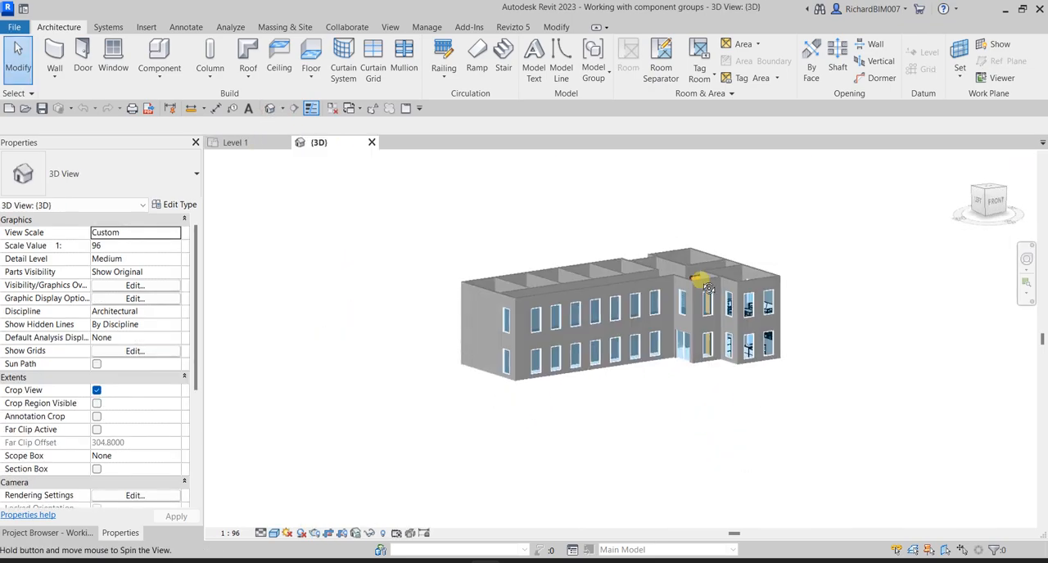
pyautogui.scroll(6, 708, 288)
pyautogui.moveTo(739, 395)
pyautogui.keyDown('shift'); pyautogui.mouseDown(button='middle')
pyautogui.moveTo(729, 358)
pyautogui.moveTo(794, 358)
pyautogui.moveTo(767, 381)
pyautogui.moveTo(724, 388)
pyautogui.mouseUp(button='middle'); pyautogui.keyUp('shift')
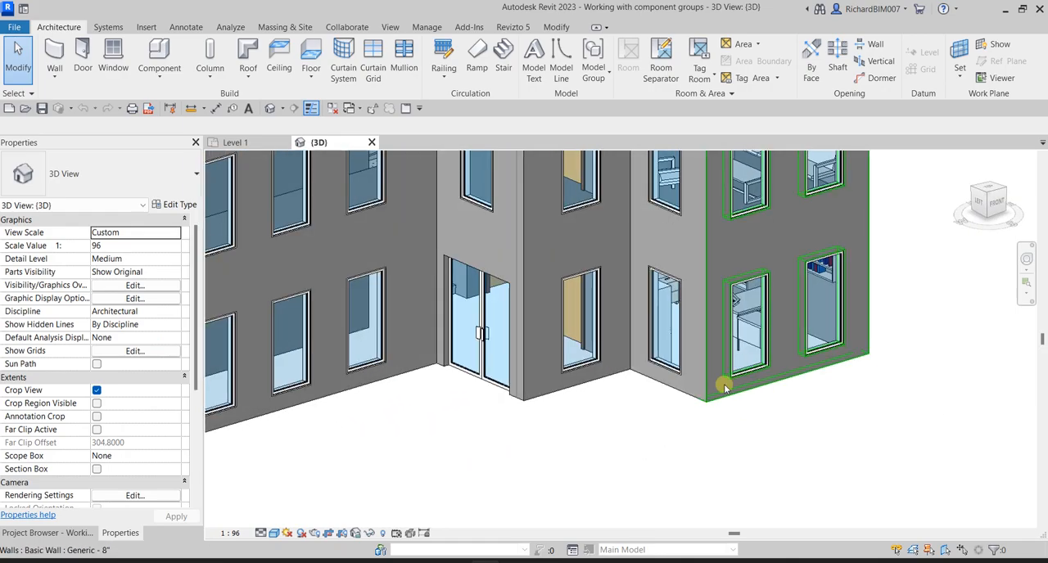
pyautogui.click(239, 143)
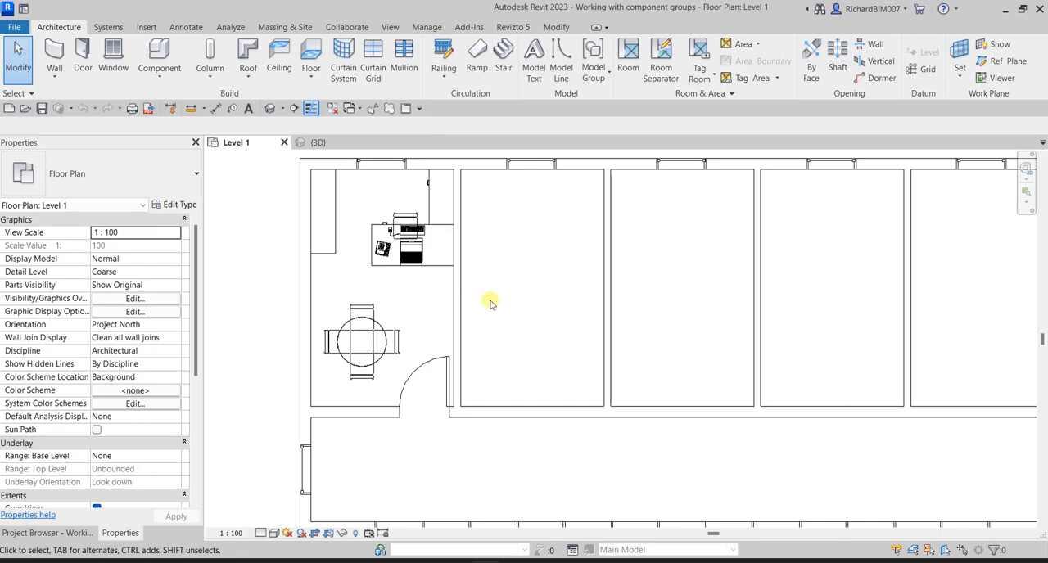
# - Select the furniture and specialty equipment in the furnished end office, filtering the Windows category out of the selection
pyautogui.click(336, 216)
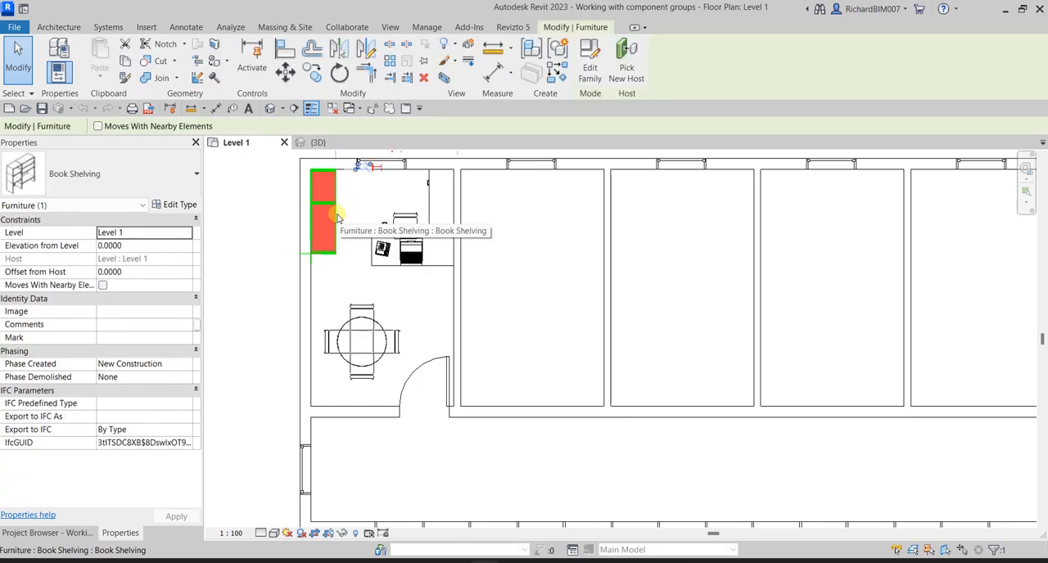
pyautogui.click(543, 298)
pyautogui.moveTo(475, 306); pyautogui.dragTo(545, 325, button='middle')
pyautogui.scroll(-1, 545, 325)
pyautogui.moveTo(395, 171); pyautogui.dragTo(595, 398)
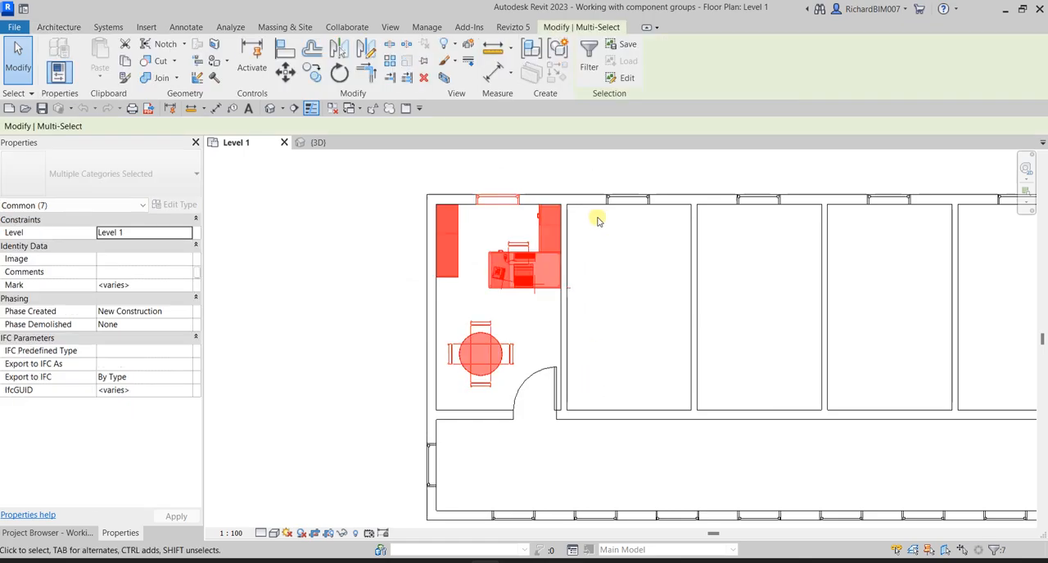
pyautogui.click(588, 51)
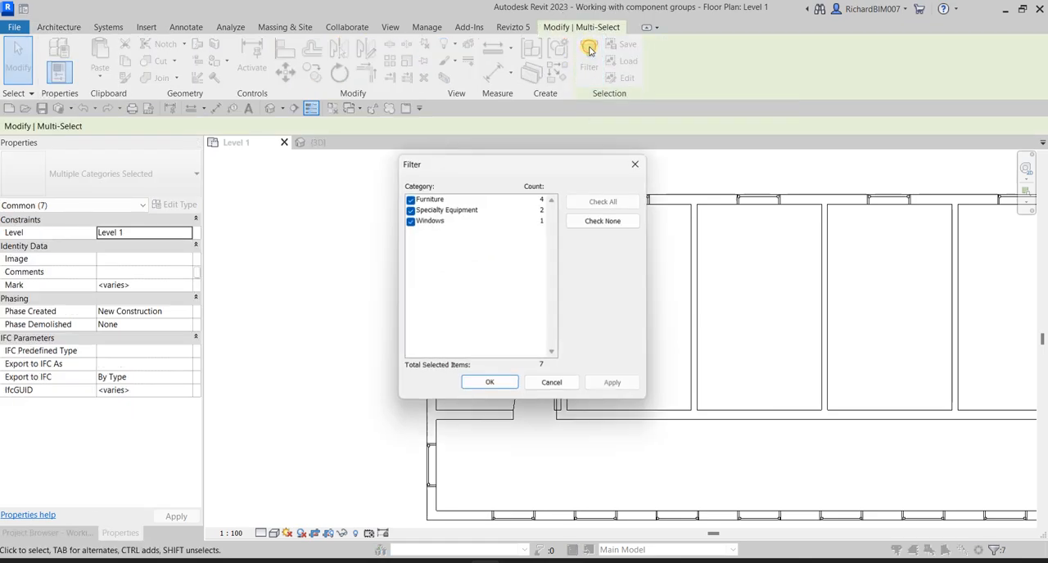
pyautogui.click(410, 226)
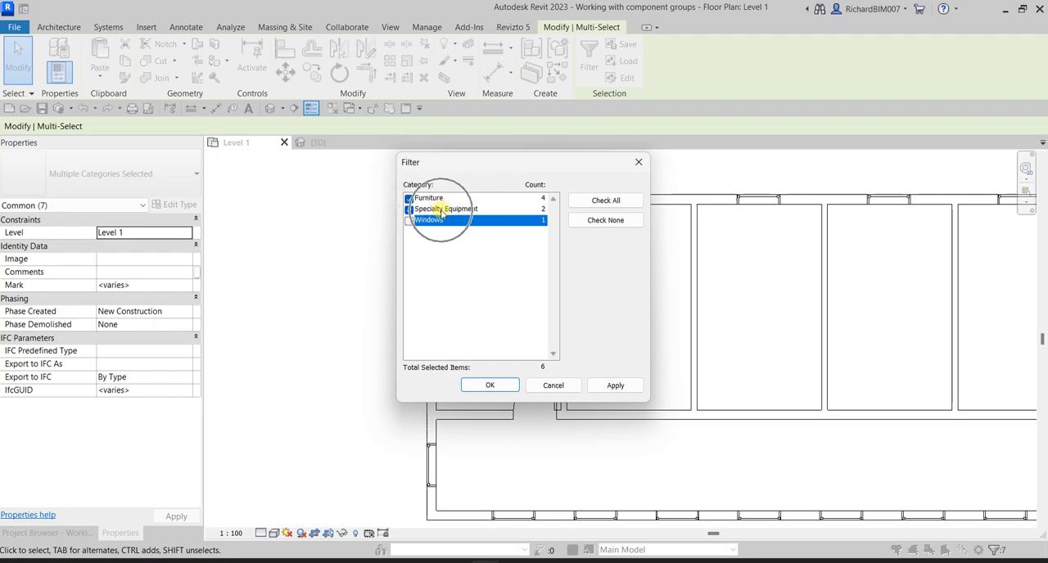
pyautogui.click(492, 386)
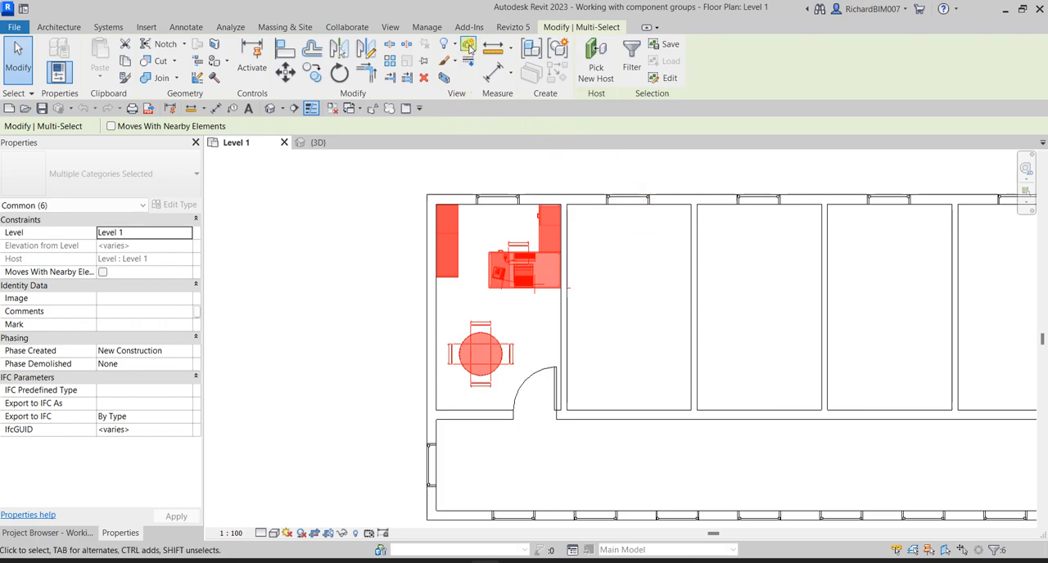
# - Create a model group named Typical Office Group from the selection and move its origin to the building's upper-left exterior wall corner
pyautogui.click(557, 51)
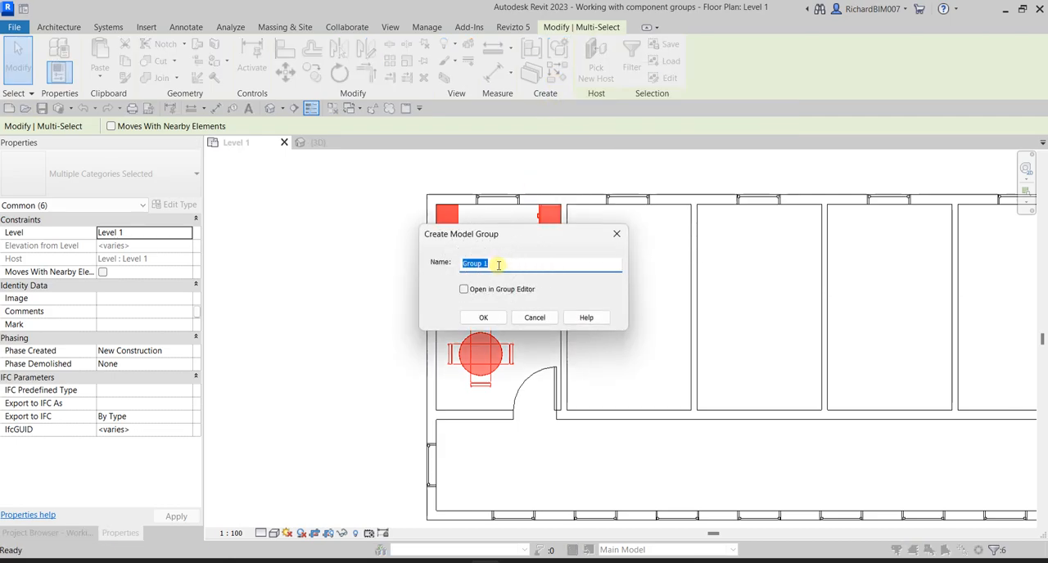
pyautogui.write('Typical Office')
pyautogui.click(484, 319)
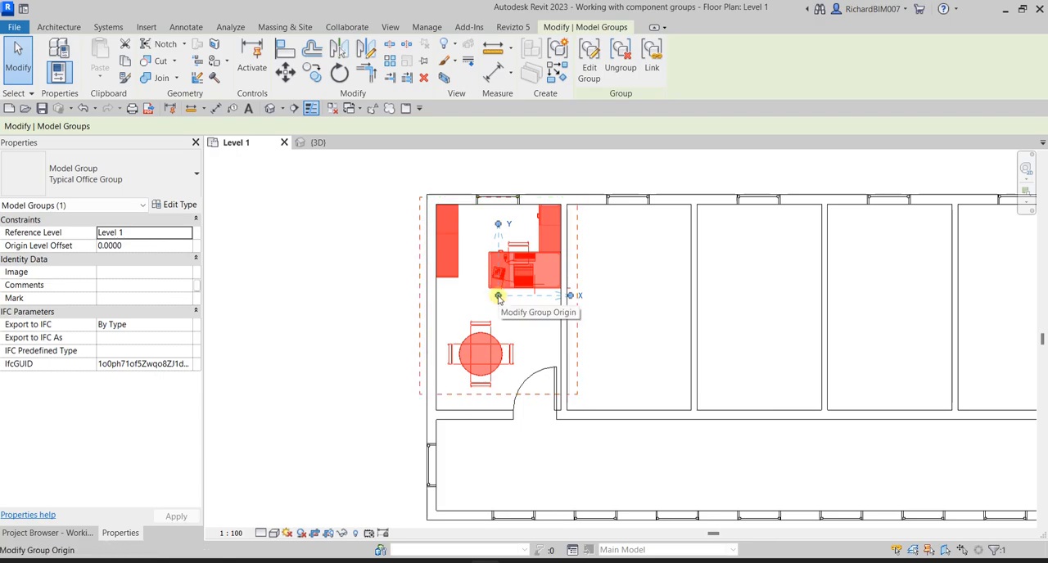
pyautogui.moveTo(497, 296)
pyautogui.mouseDown()
pyautogui.moveTo(486, 254)
pyautogui.moveTo(434, 199)
pyautogui.mouseUp()
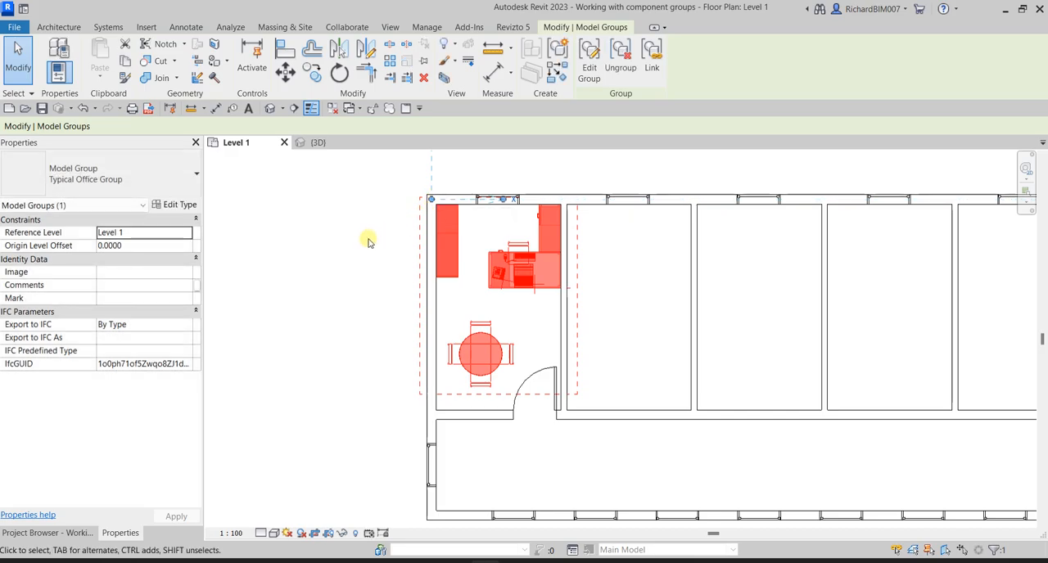
pyautogui.click(14, 62)
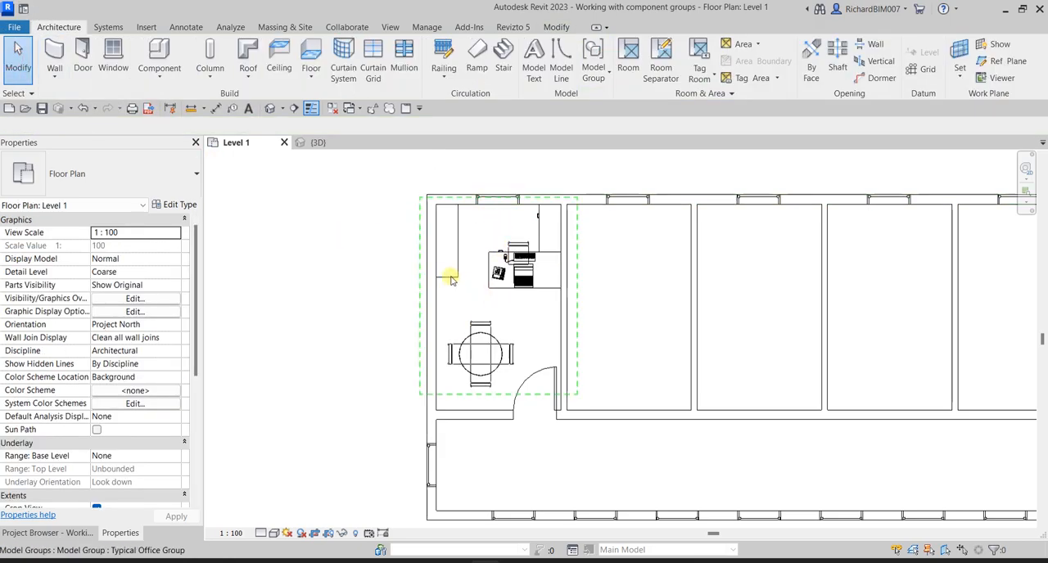
# - Check in the plan that the office furniture selects together as a single group
pyautogui.click(524, 283)
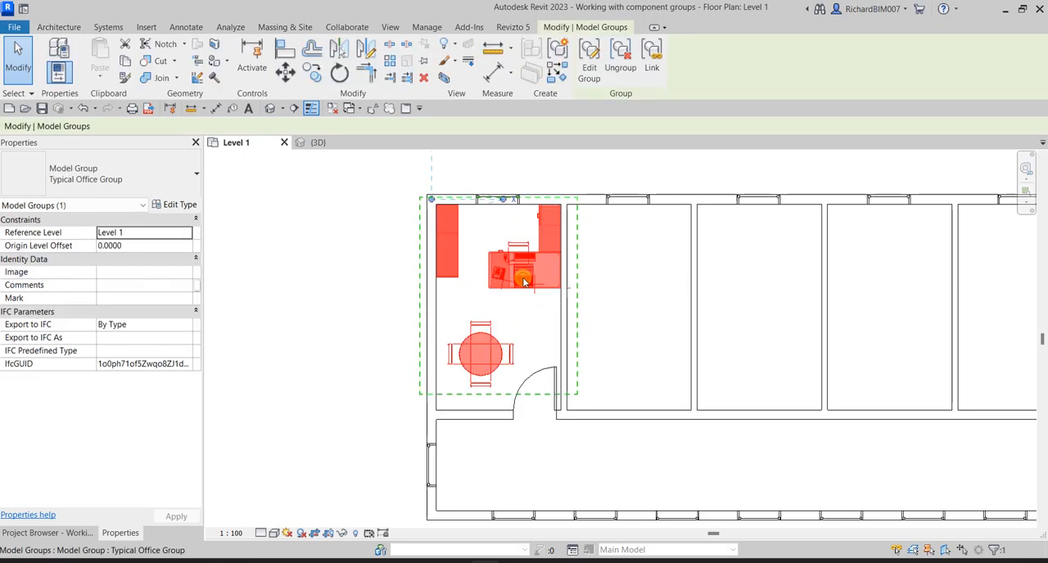
pyautogui.click(347, 250)
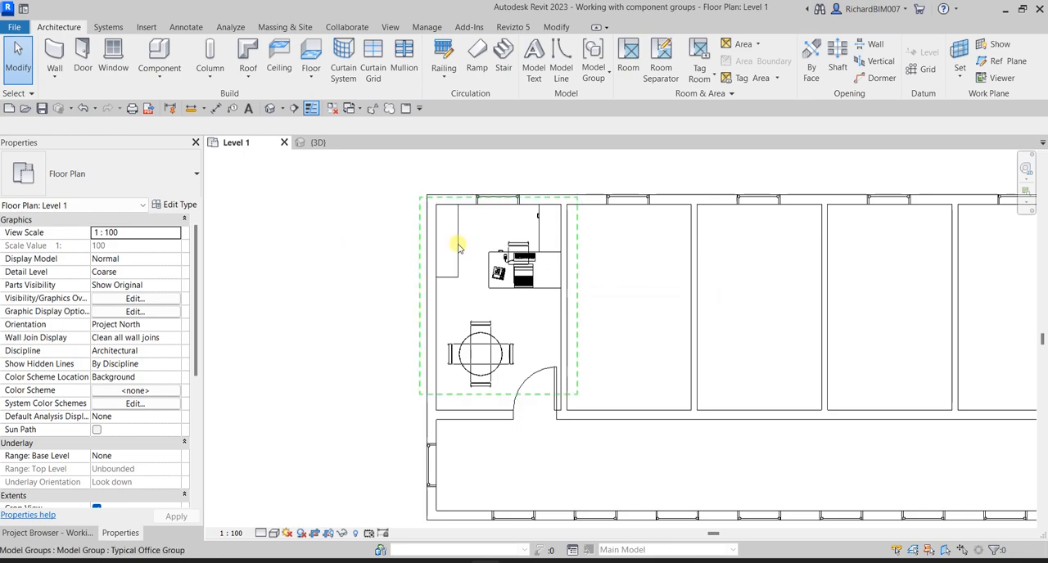
pyautogui.click(455, 239)
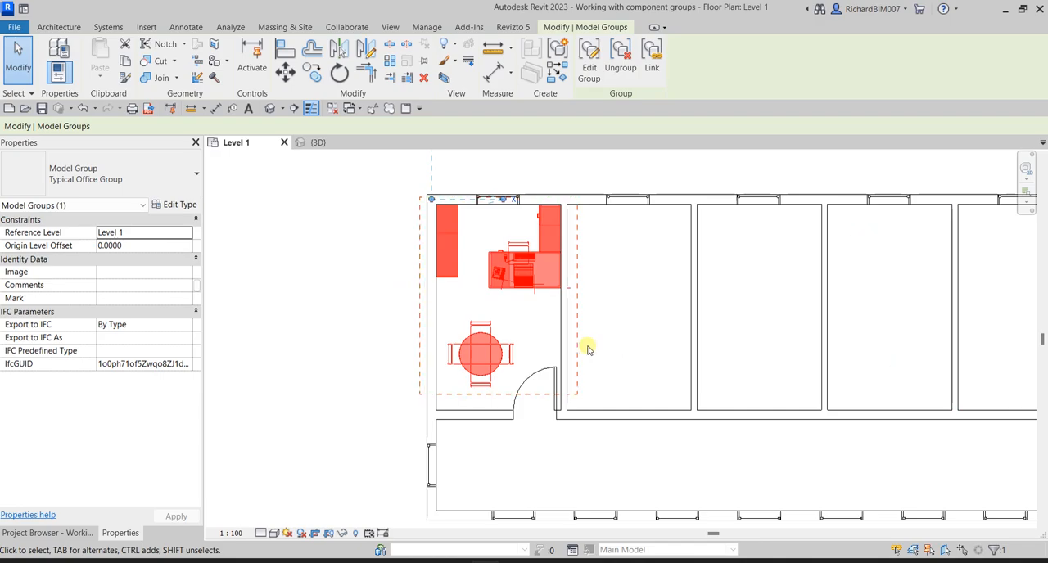
pyautogui.click(305, 269)
# - Copy the office group with Constrain and Multiple on, from the first room's left wall face into the third and fifth rooms
pyautogui.click(507, 255)
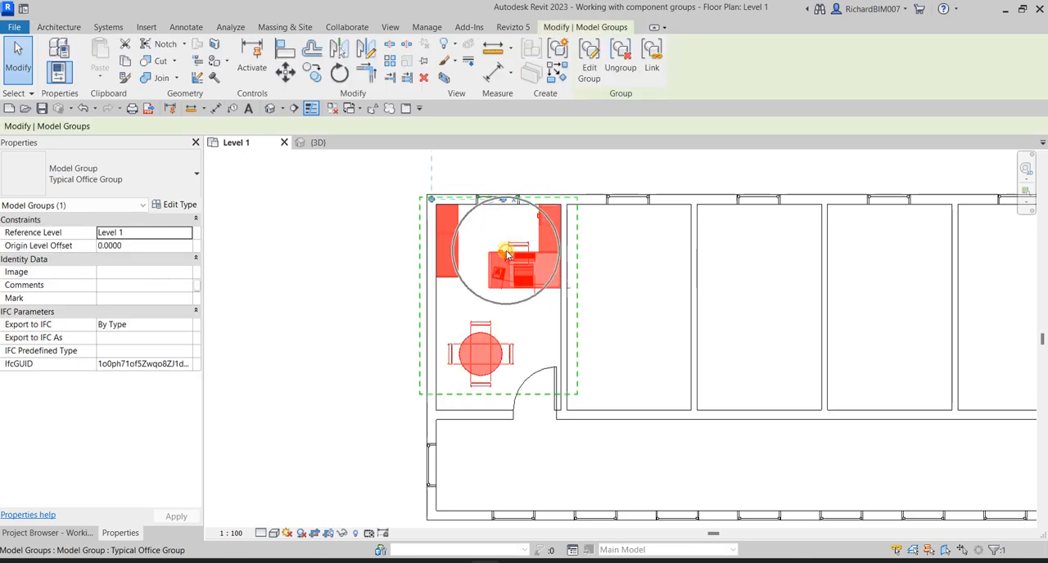
pyautogui.click(313, 73)
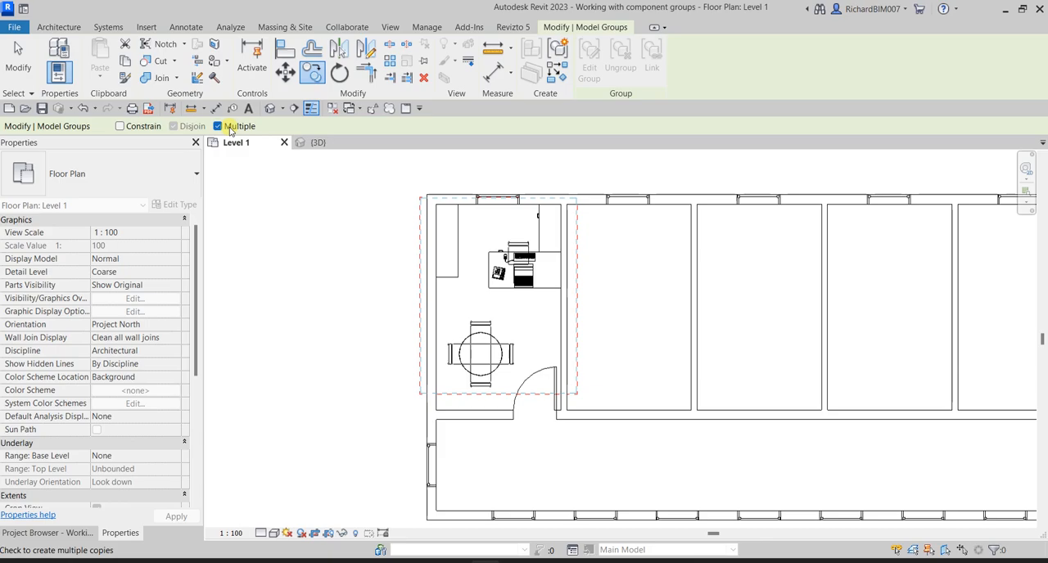
pyautogui.click(119, 127)
pyautogui.click(434, 309)
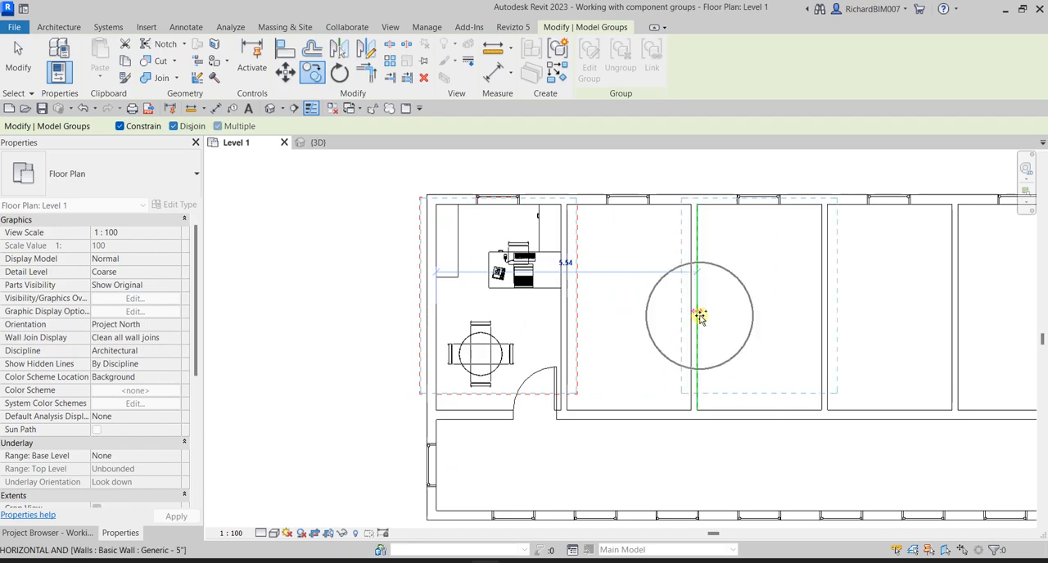
pyautogui.click(699, 316)
pyautogui.scroll(-1, 772, 329)
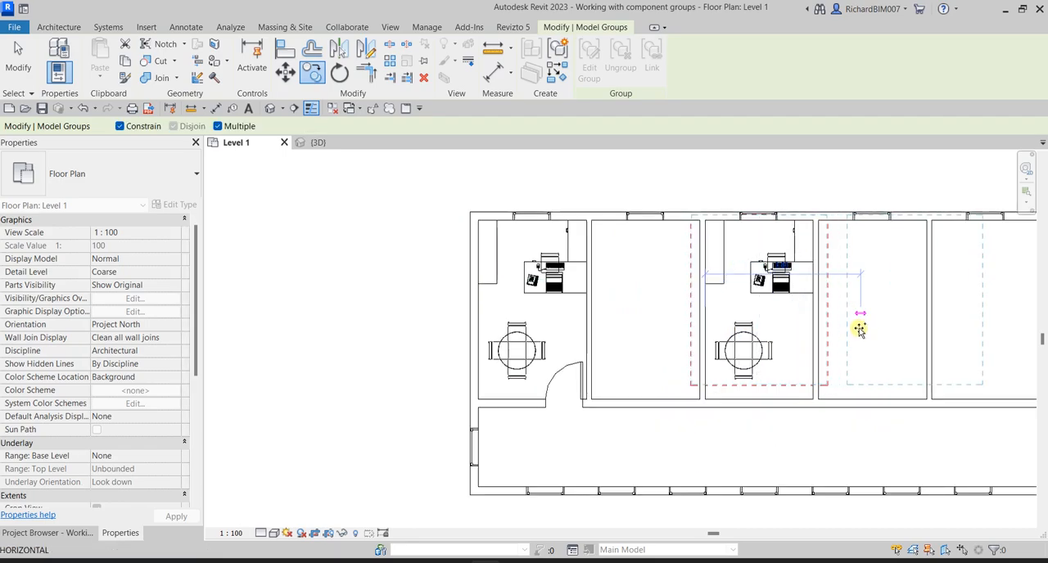
pyautogui.moveTo(860, 329); pyautogui.dragTo(653, 348, button='middle')
pyautogui.click(721, 340)
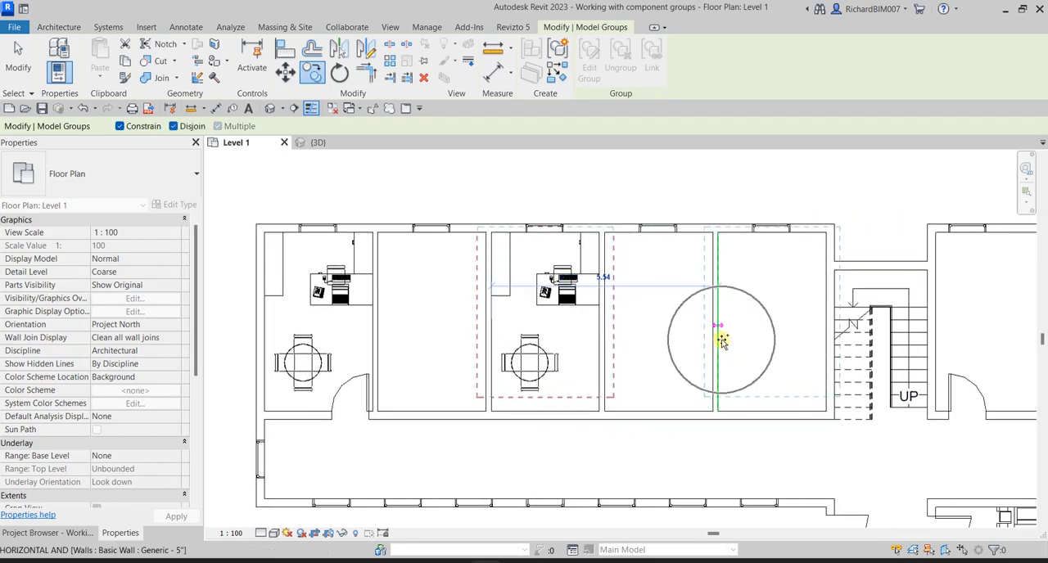
pyautogui.click(18, 54)
pyautogui.click(18, 54)
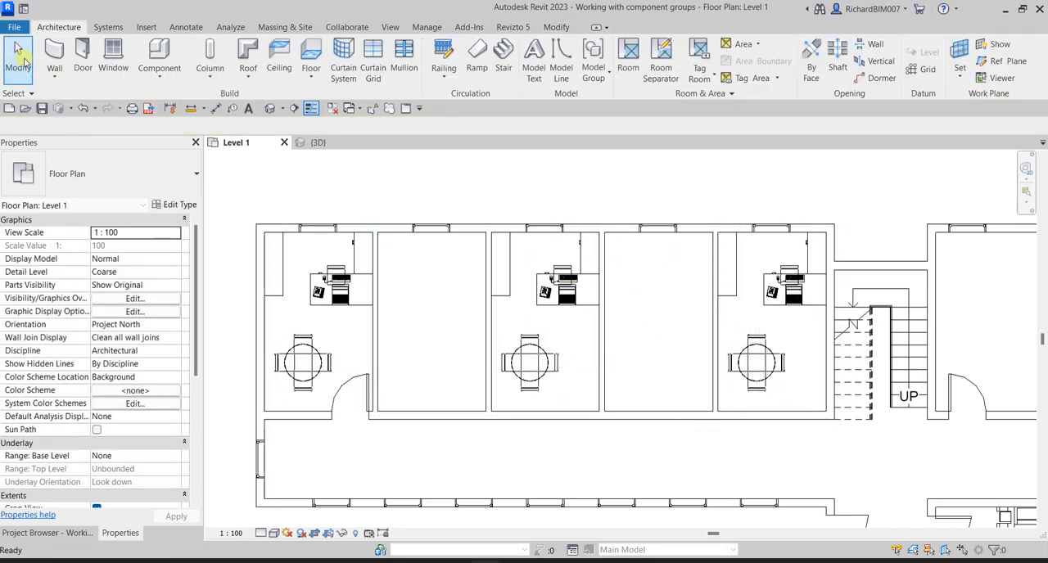
# - Select all three office groups and isolate them in 3D with a Selection Box
pyautogui.scroll(-1, 573, 205)
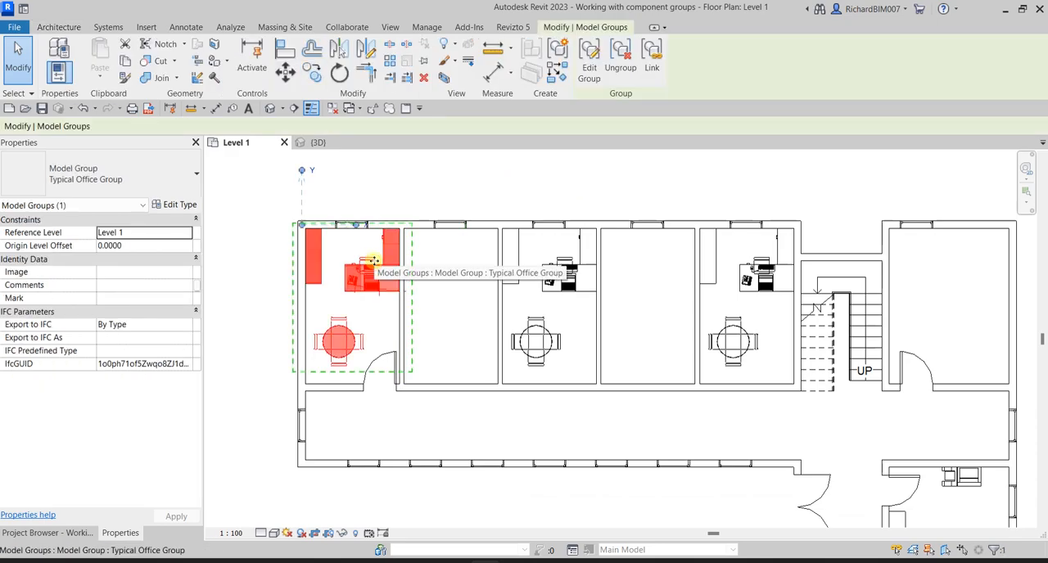
pyautogui.keyDown('ctrl'); pyautogui.click(571, 250); pyautogui.keyUp('ctrl')
pyautogui.keyDown('ctrl'); pyautogui.click(752, 276); pyautogui.keyUp('ctrl')
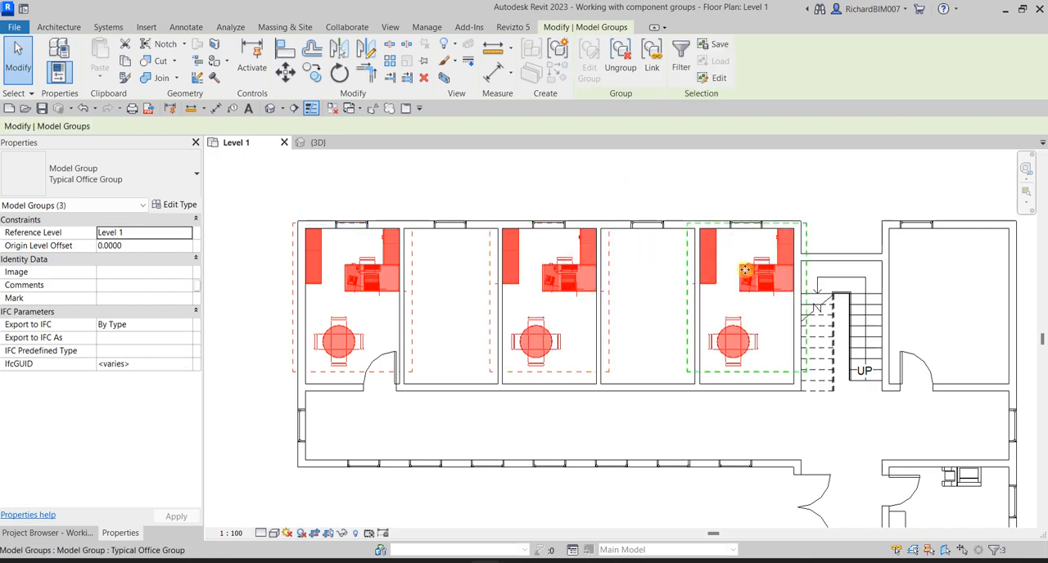
pyautogui.click(443, 77)
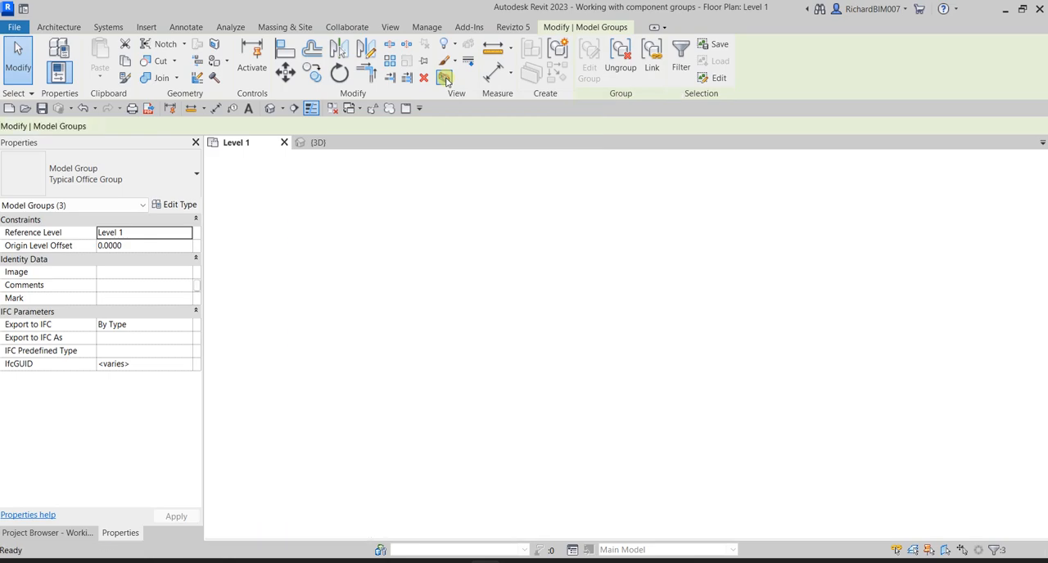
pyautogui.click(745, 412)
pyautogui.scroll(3, 560, 366)
pyautogui.keyDown('shift'); pyautogui.moveTo(693, 339); pyautogui.dragTo(716, 391, button='middle'); pyautogui.keyUp('shift')
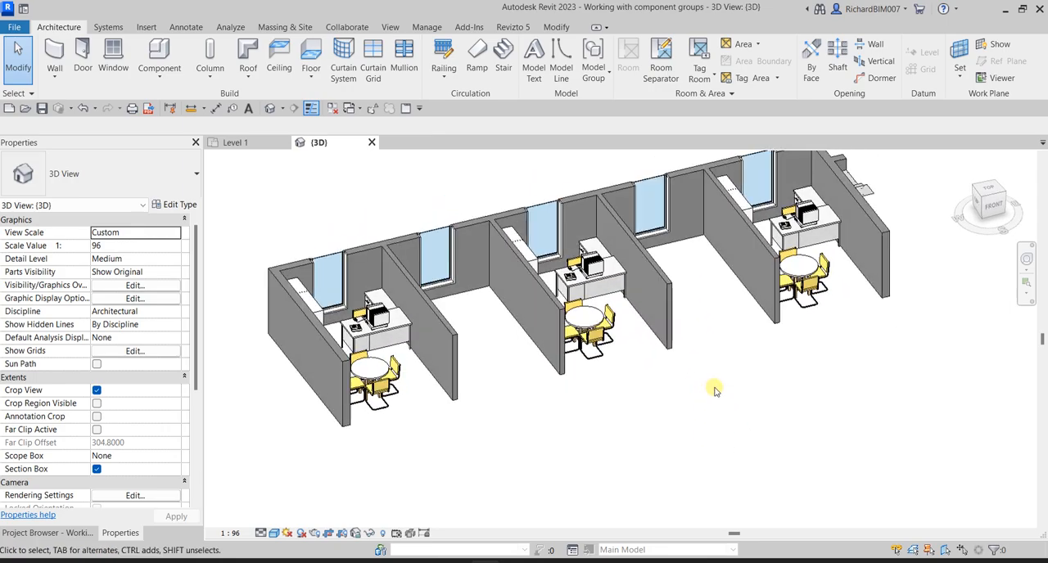
# - Tile the Level 1 plan and 3D view side by side, with the whole plan and all three furnished offices in frame
pyautogui.click(246, 143)
pyautogui.click(264, 178)
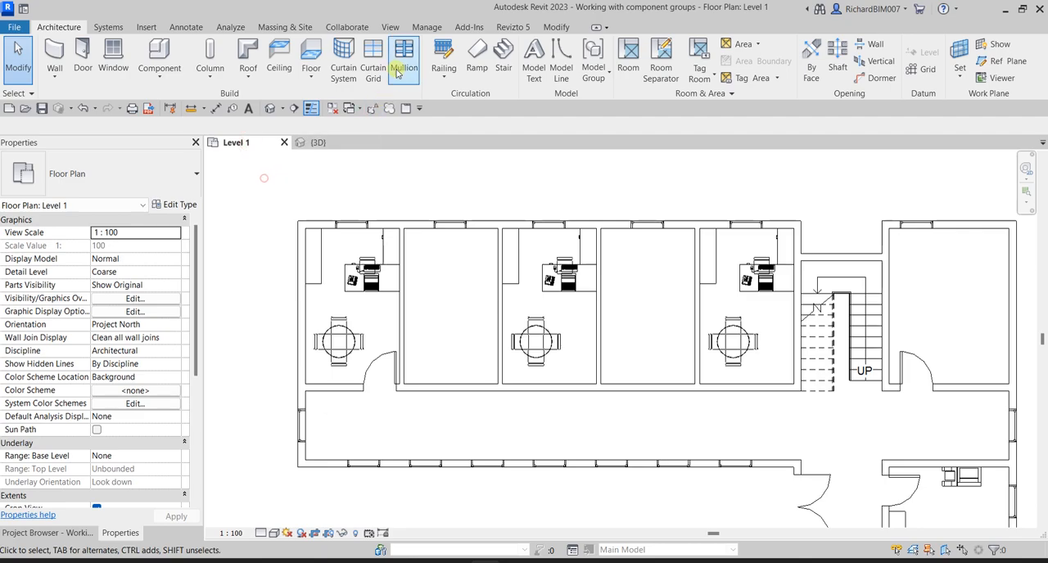
pyautogui.click(392, 27)
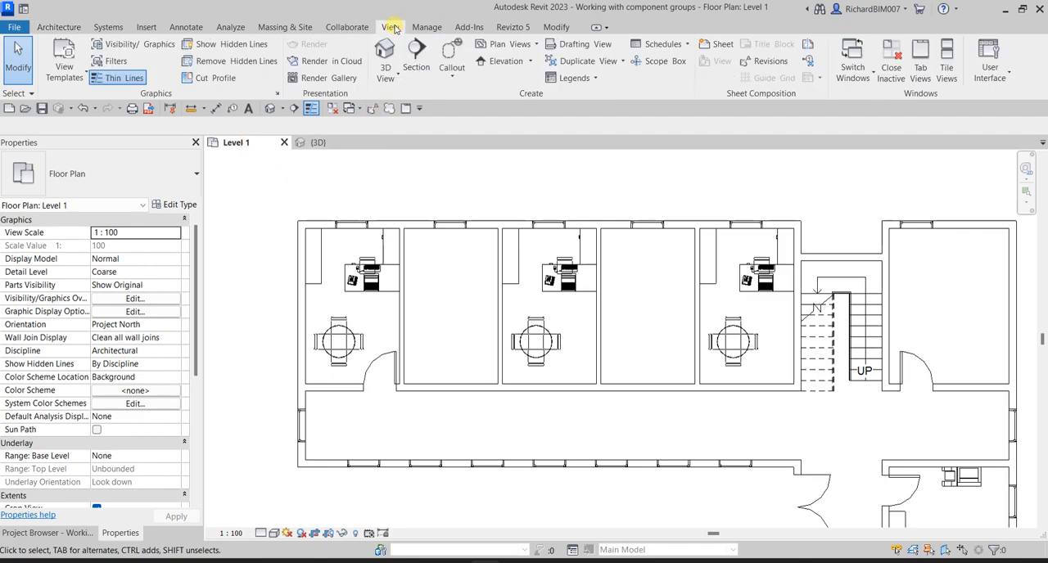
pyautogui.click(946, 66)
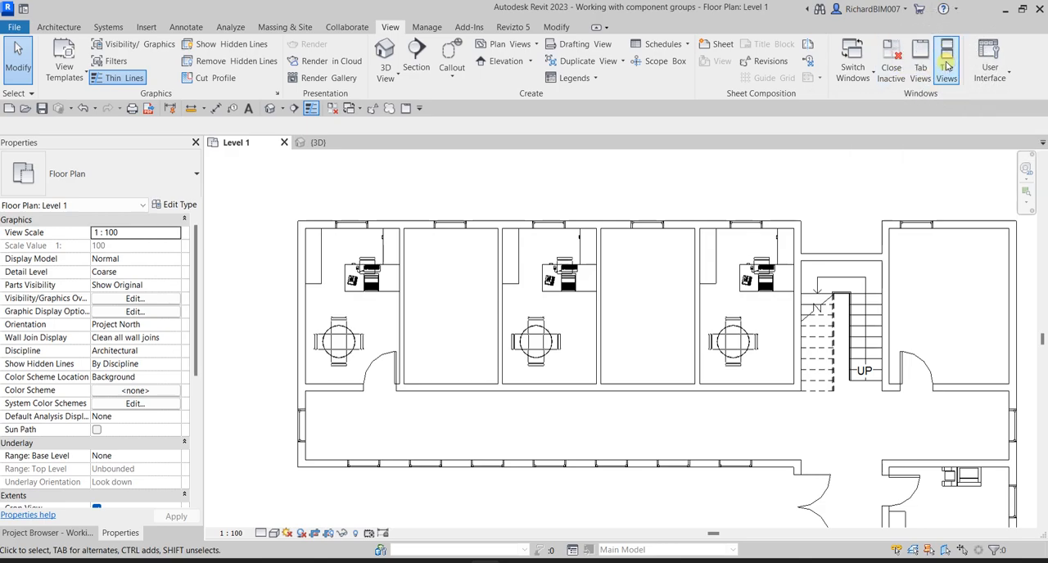
pyautogui.click(947, 65)
pyautogui.scroll(-2, 431, 332)
pyautogui.moveTo(540, 337); pyautogui.dragTo(393, 302, button='middle')
pyautogui.scroll(-1, 403, 303)
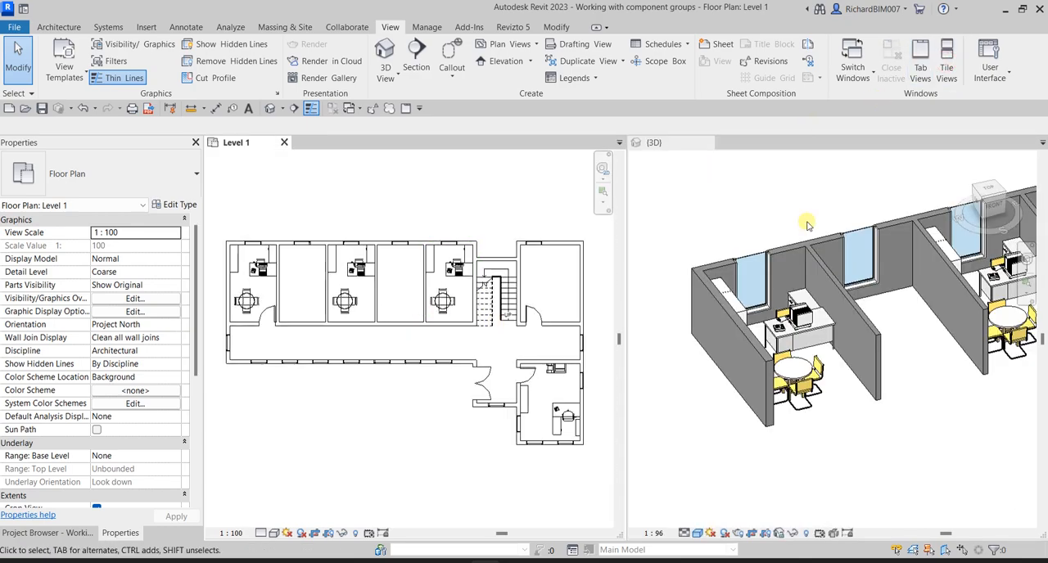
pyautogui.scroll(-2, 839, 372)
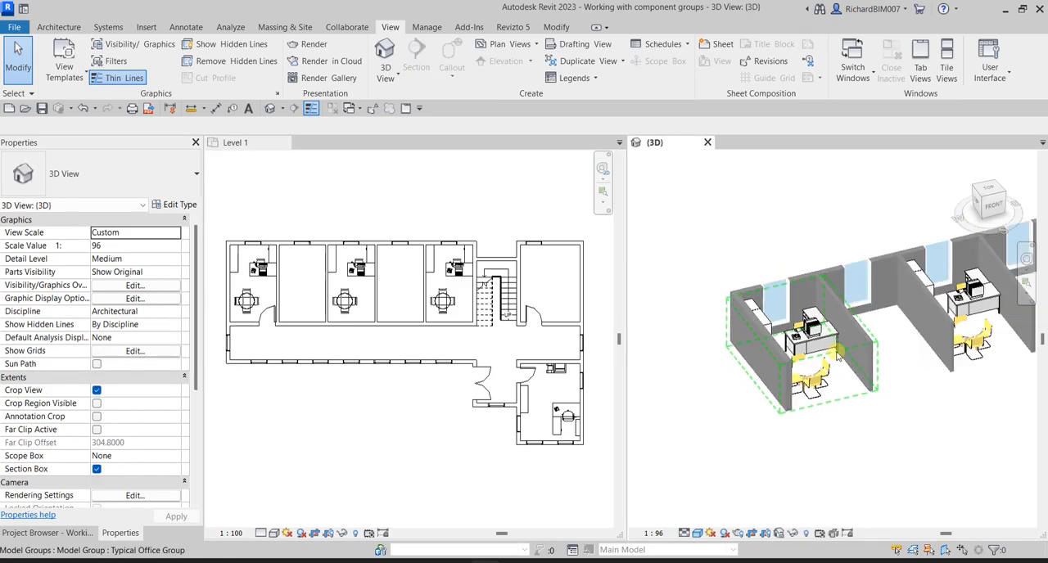
pyautogui.scroll(1, 882, 352)
pyautogui.moveTo(885, 352); pyautogui.dragTo(767, 360, button='middle')
pyautogui.keyDown('shift'); pyautogui.moveTo(907, 374); pyautogui.dragTo(899, 349, button='middle'); pyautogui.keyUp('shift')
pyautogui.scroll(-1, 930, 368)
# - Mirror copies of the first and third office groups about the wall between the second and third rooms to furnish the second and fourth
pyautogui.click(396, 424)
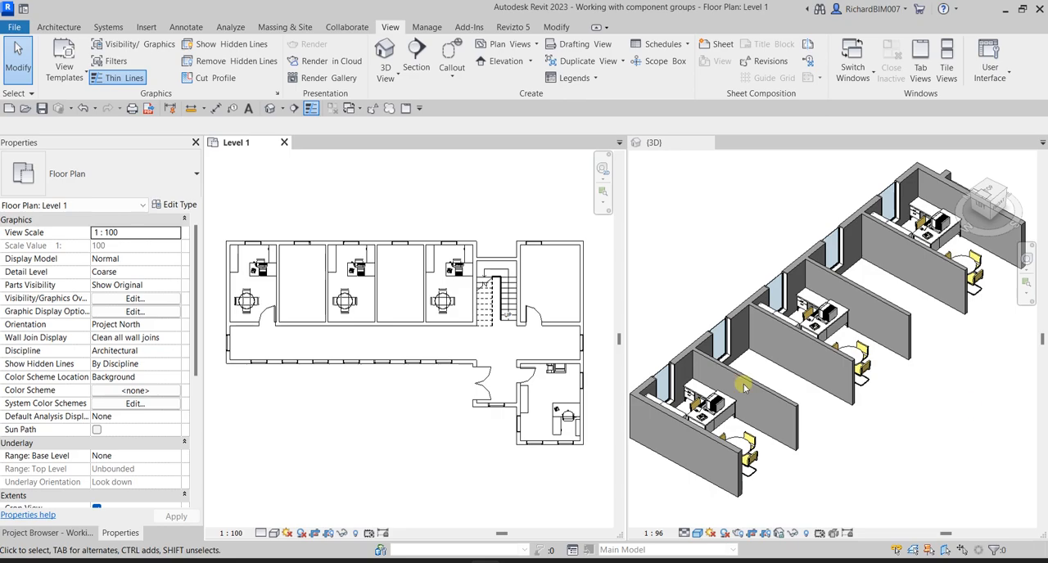
pyautogui.click(250, 279)
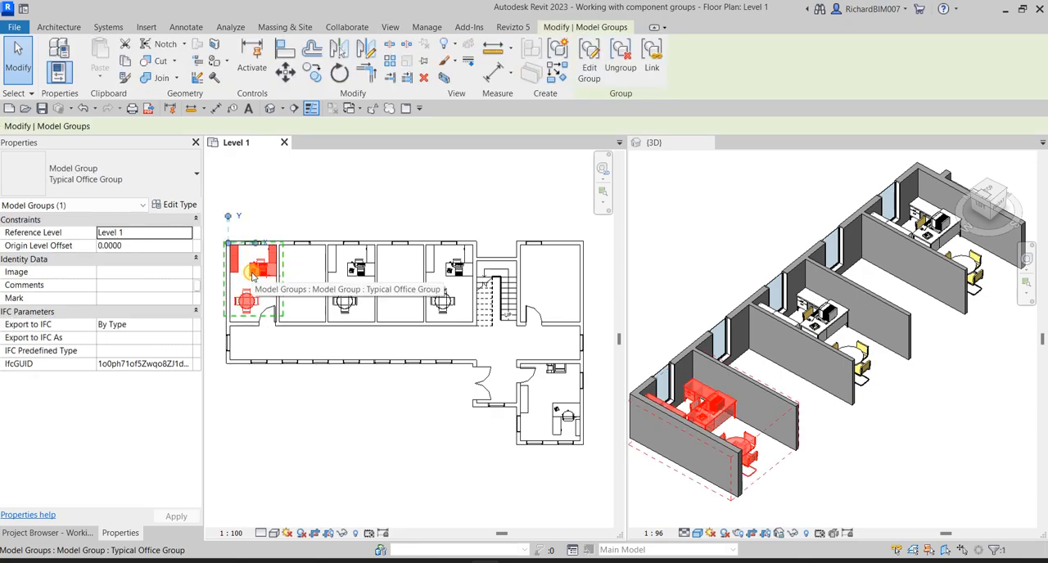
pyautogui.keyDown('ctrl'); pyautogui.click(345, 300); pyautogui.keyUp('ctrl')
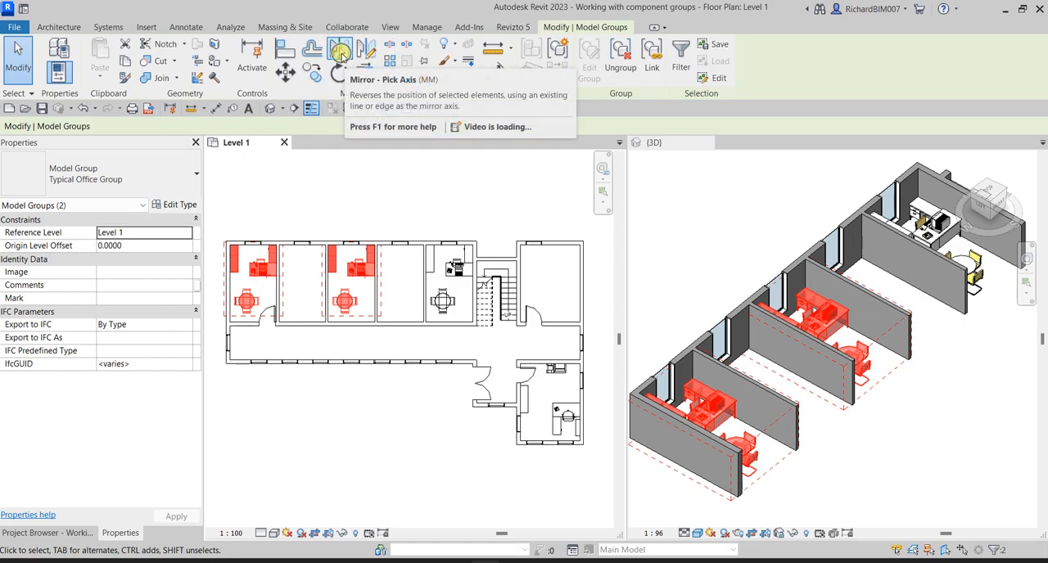
pyautogui.click(341, 52)
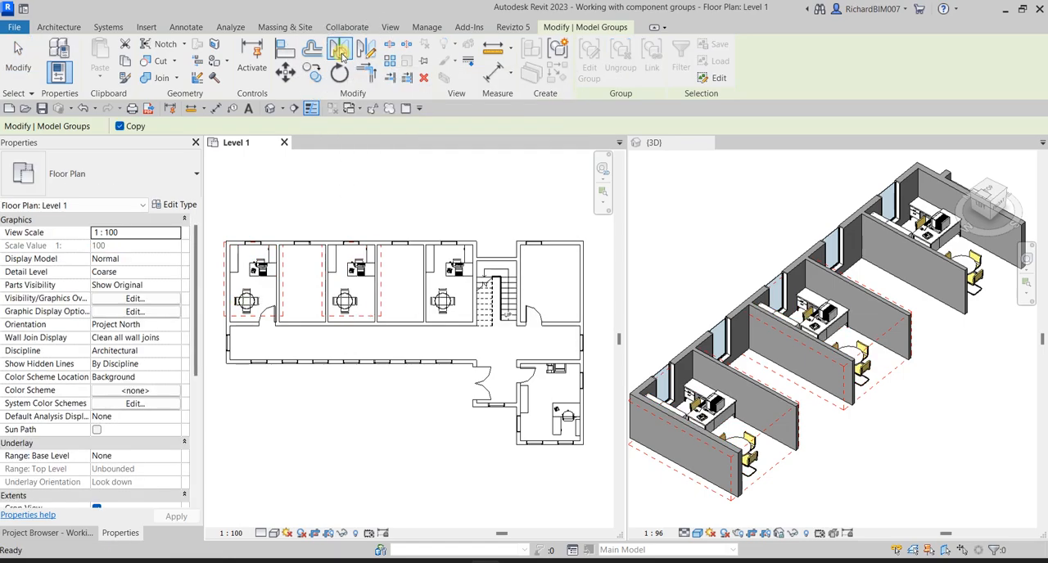
pyautogui.scroll(4, 312, 314)
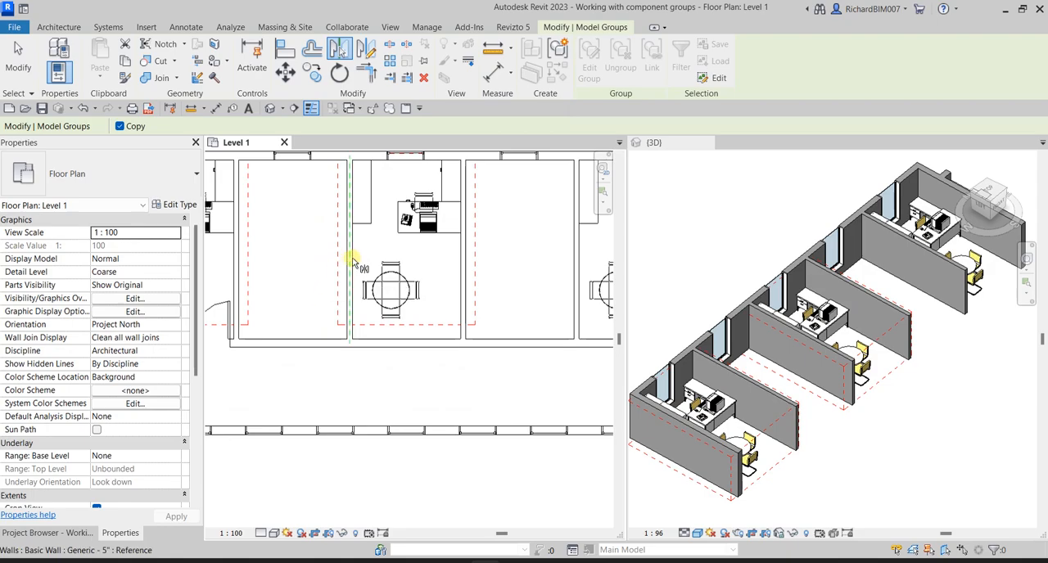
pyautogui.press('ctrl')
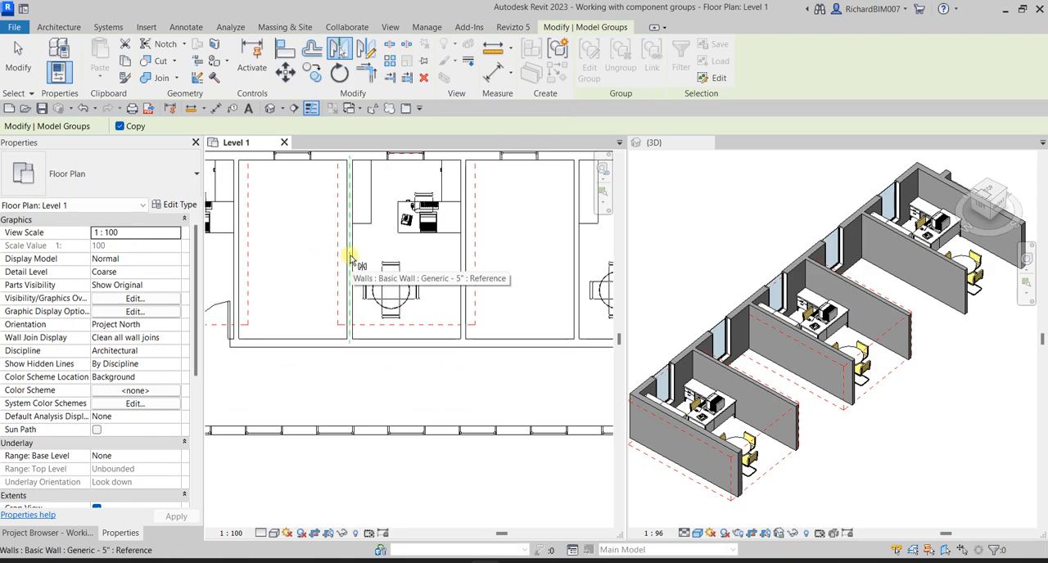
pyautogui.click(349, 258)
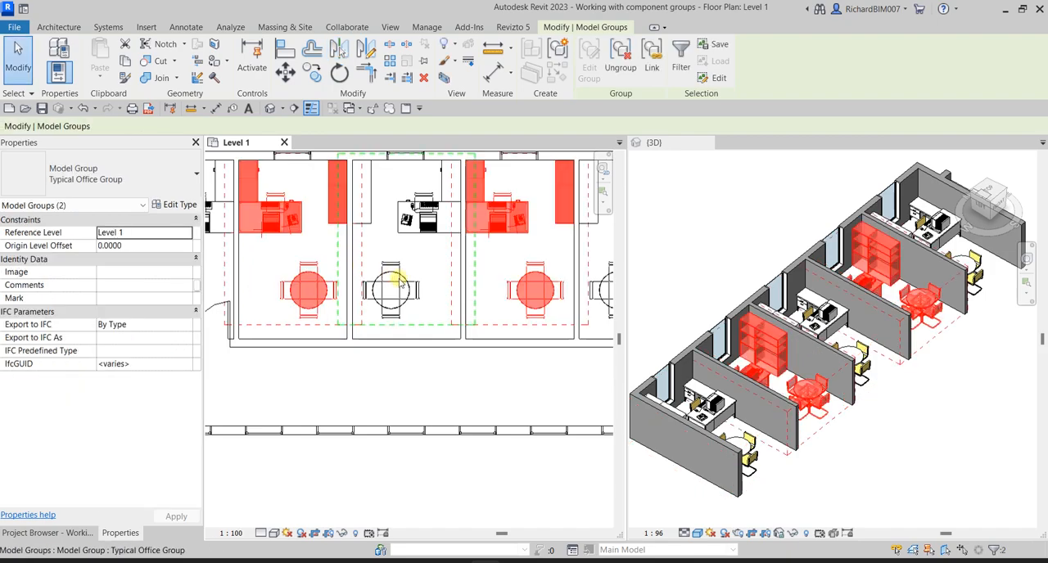
pyautogui.scroll(-3, 442, 270)
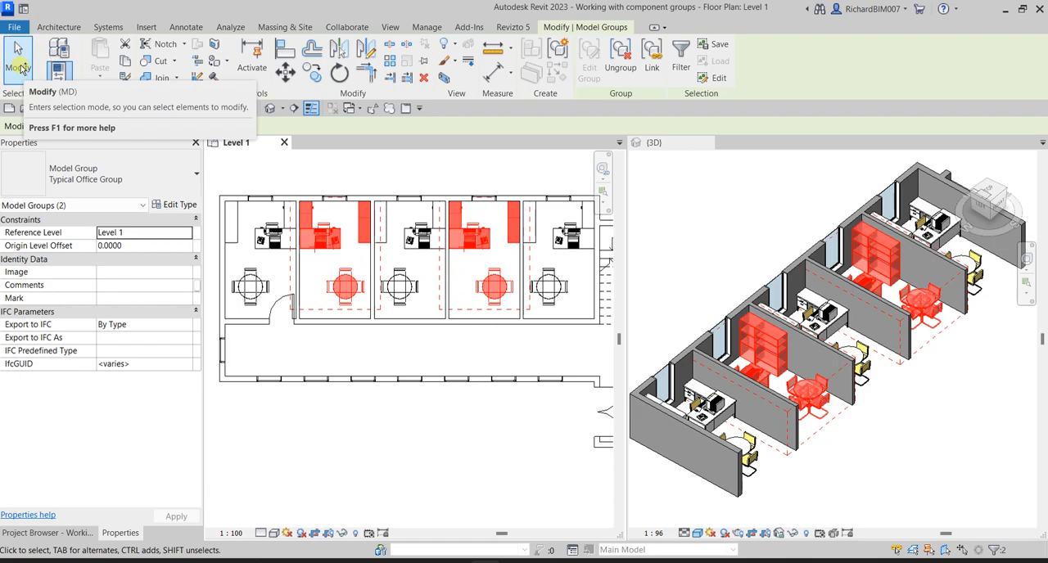
pyautogui.click(18, 68)
pyautogui.keyDown('shift'); pyautogui.moveTo(868, 463); pyautogui.dragTo(891, 388, button='middle'); pyautogui.keyUp('shift')
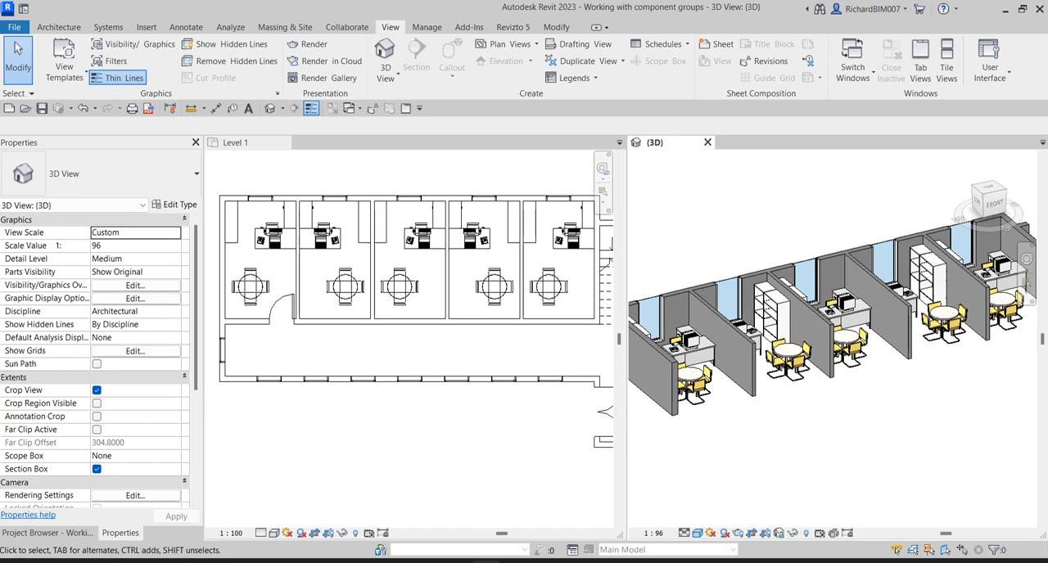
# - Edit the first office's Typical Office Group in the Level 1 plan to add the room's door, and finish the group edit
pyautogui.click(347, 355)
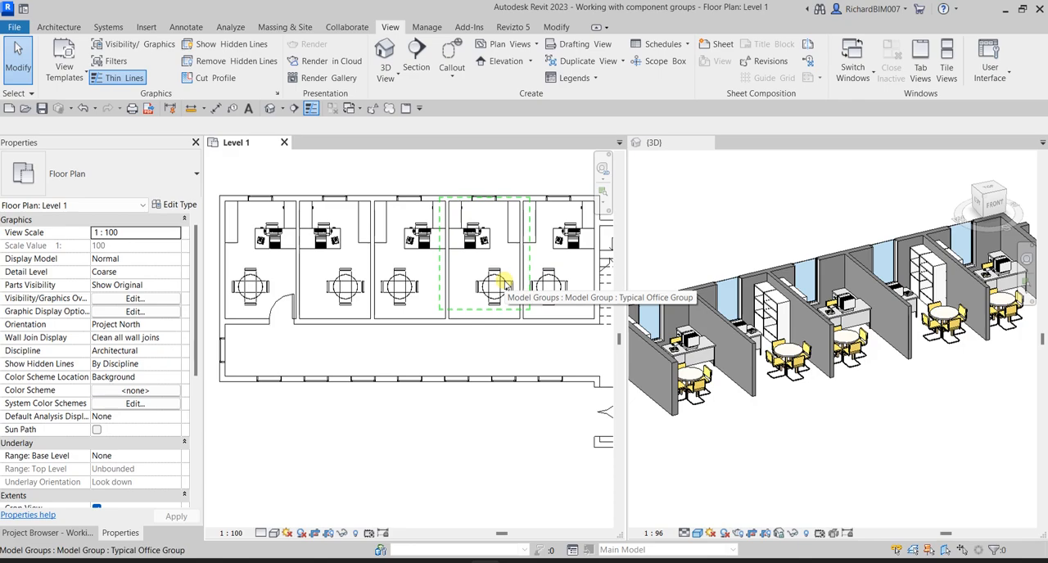
pyautogui.click(265, 243)
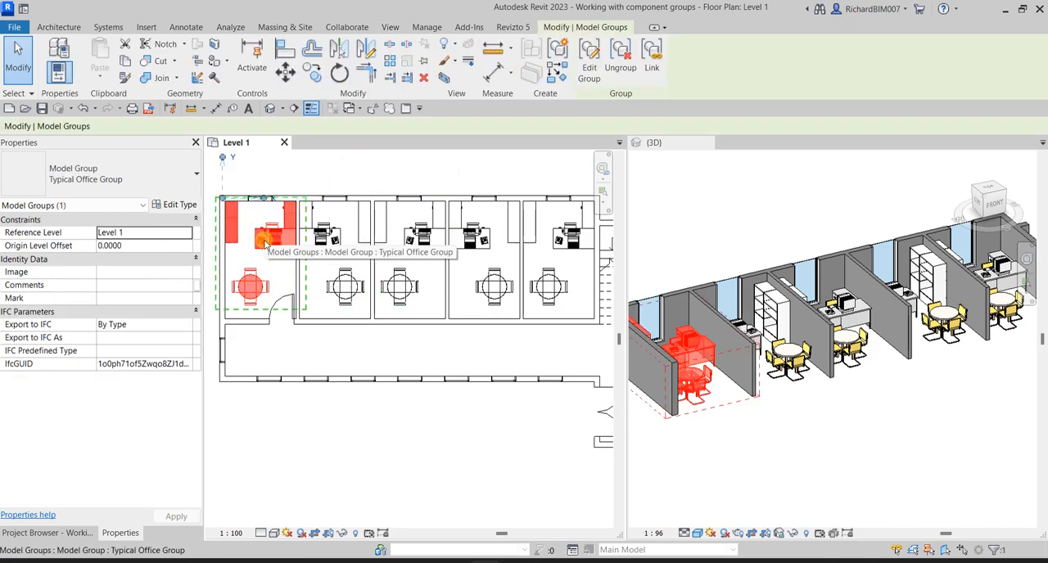
pyautogui.click(591, 62)
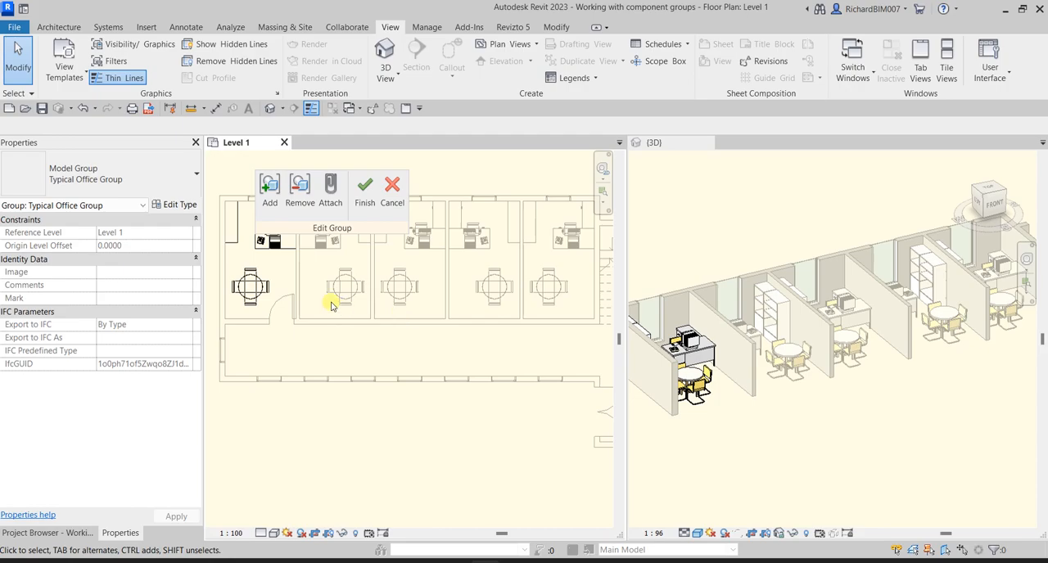
pyautogui.press('ctrl')
pyautogui.press('ctrl')
pyautogui.press('ctrl')
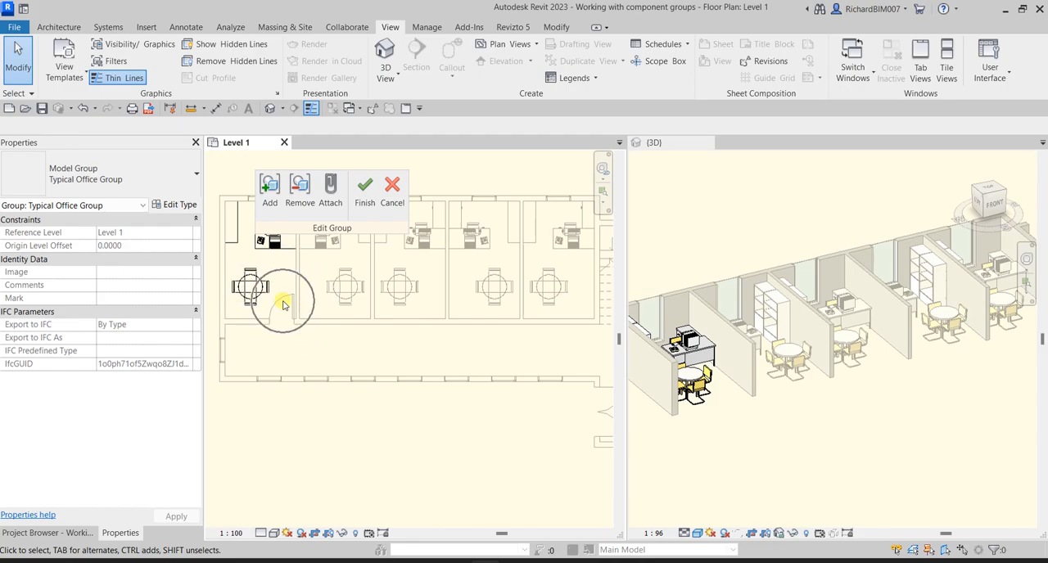
pyautogui.press('ctrl')
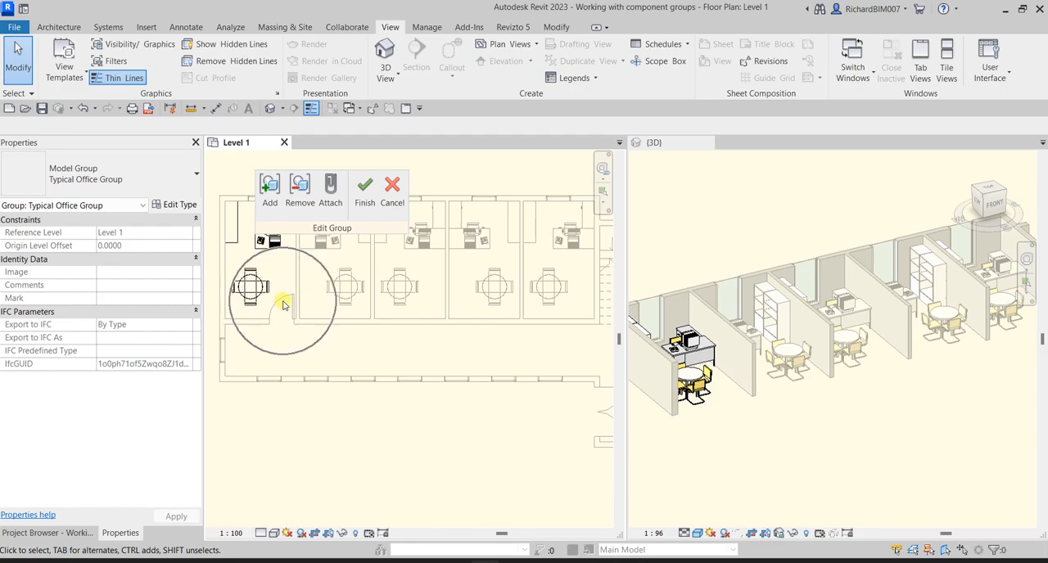
pyautogui.press('ctrl')
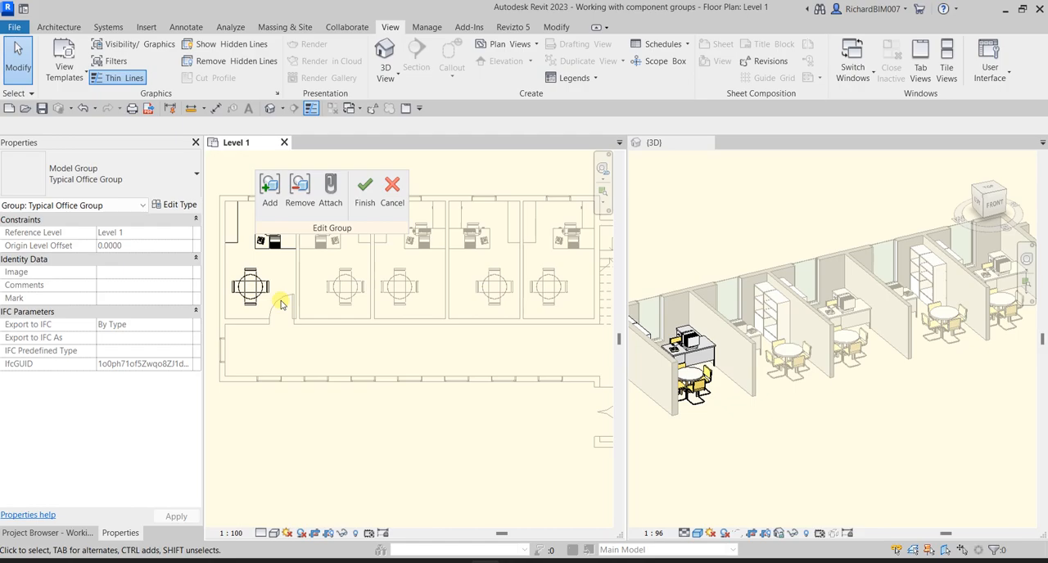
pyautogui.click(270, 196)
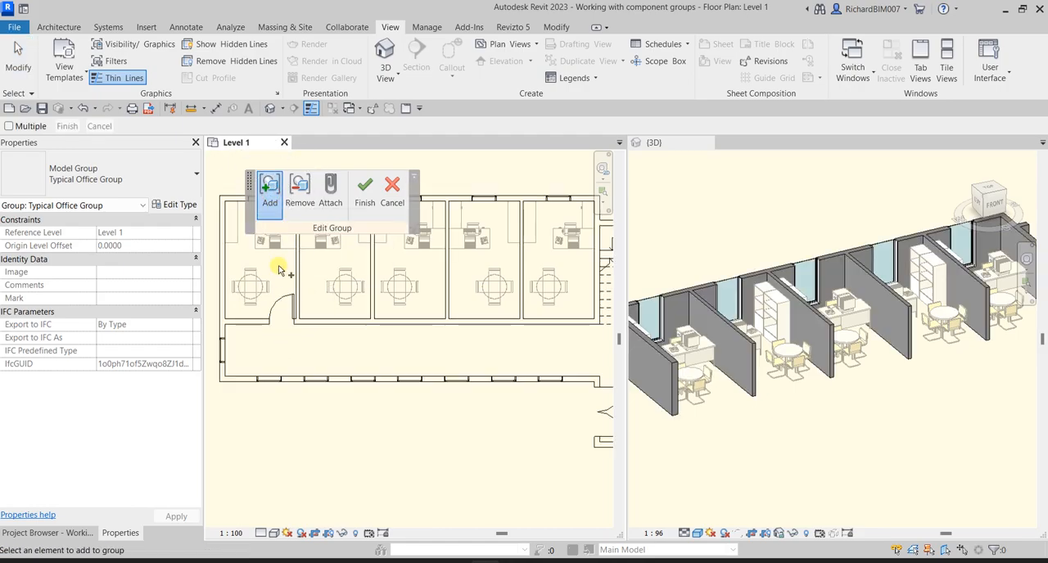
pyautogui.click(279, 303)
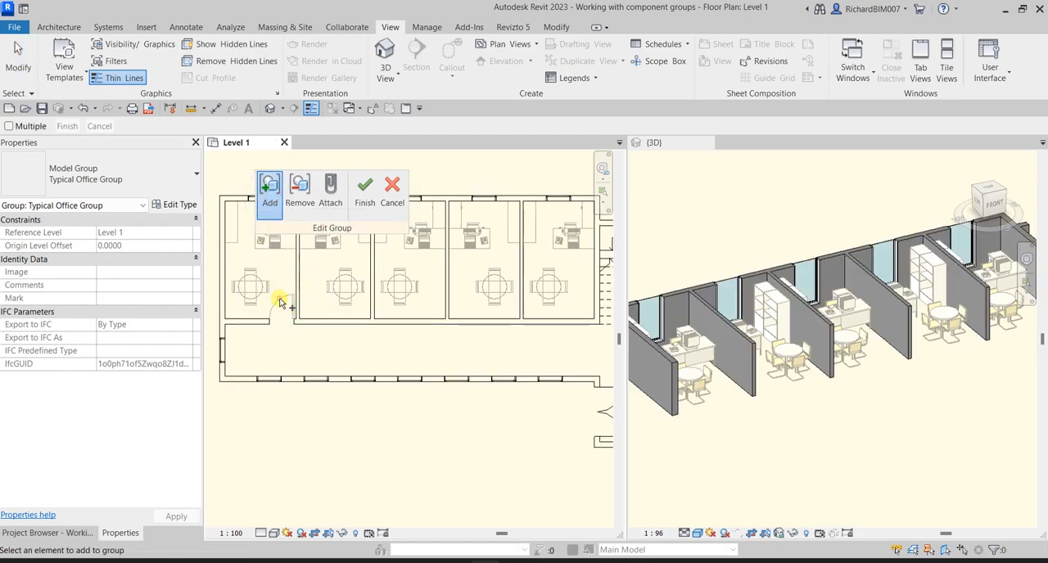
pyautogui.click(365, 189)
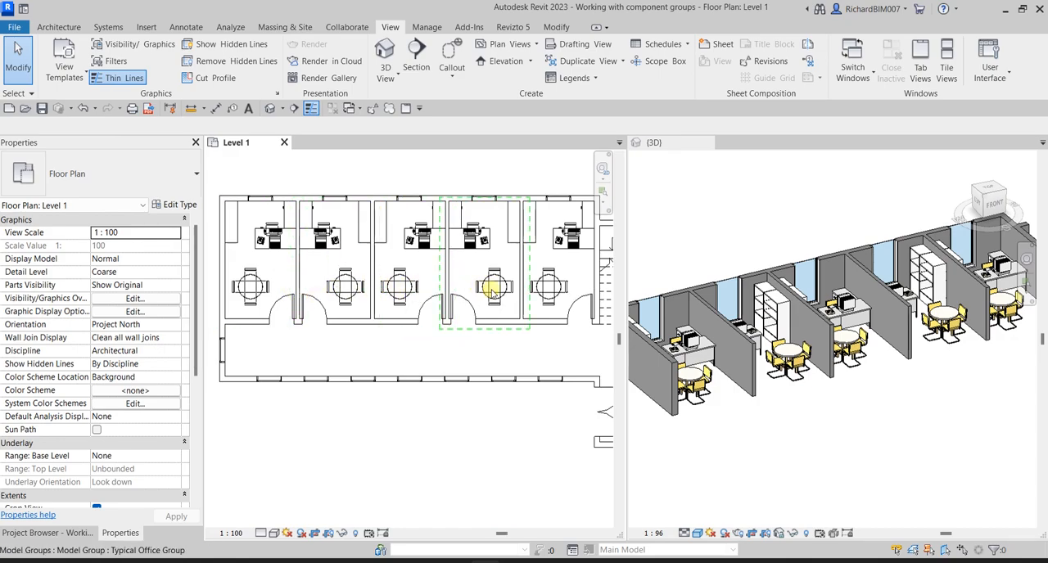
# - Bring all five offices into frame in the 3D view and set its scale to 1 : 100
pyautogui.scroll(-1, 768, 342)
pyautogui.keyDown('shift'); pyautogui.moveTo(770, 344); pyautogui.dragTo(828, 377, button='middle'); pyautogui.keyUp('shift')
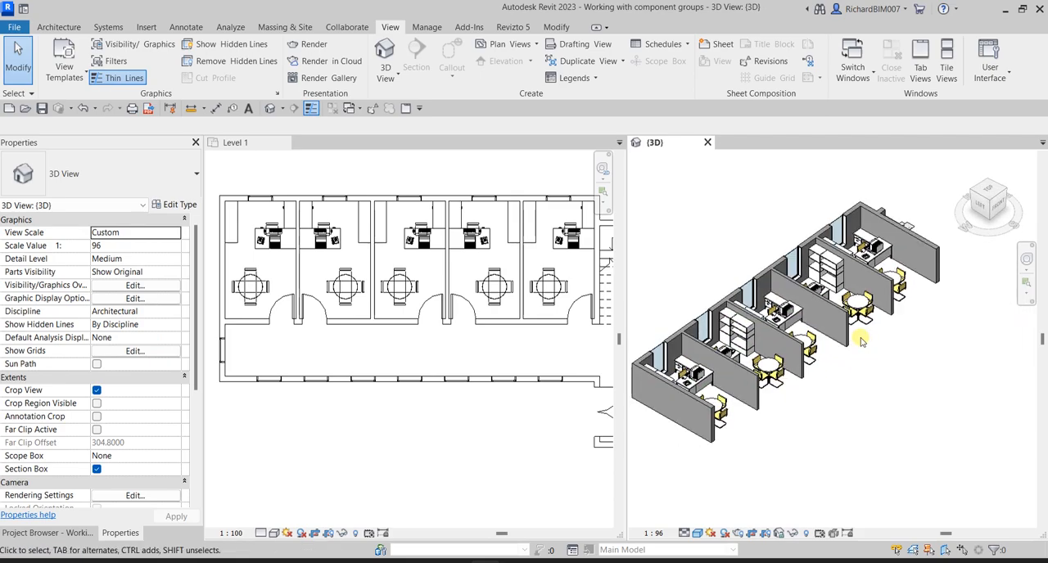
pyautogui.scroll(-1, 815, 391)
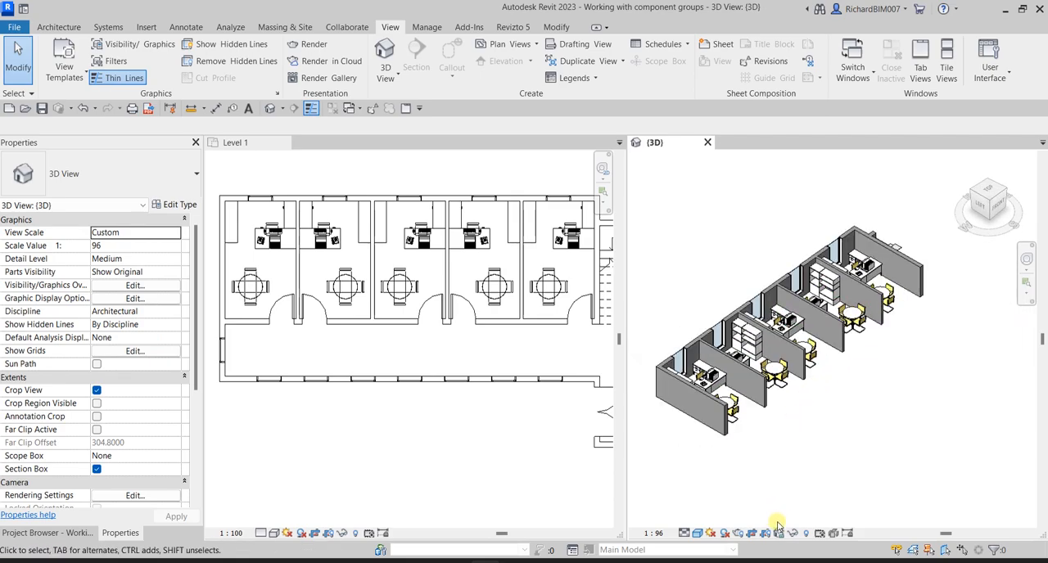
pyautogui.click(659, 534)
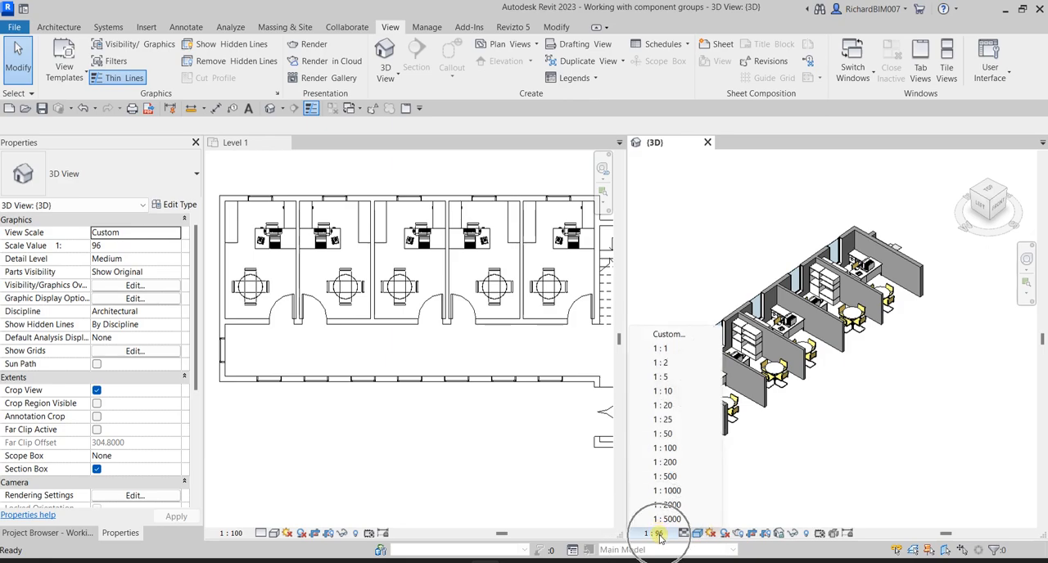
pyautogui.click(670, 449)
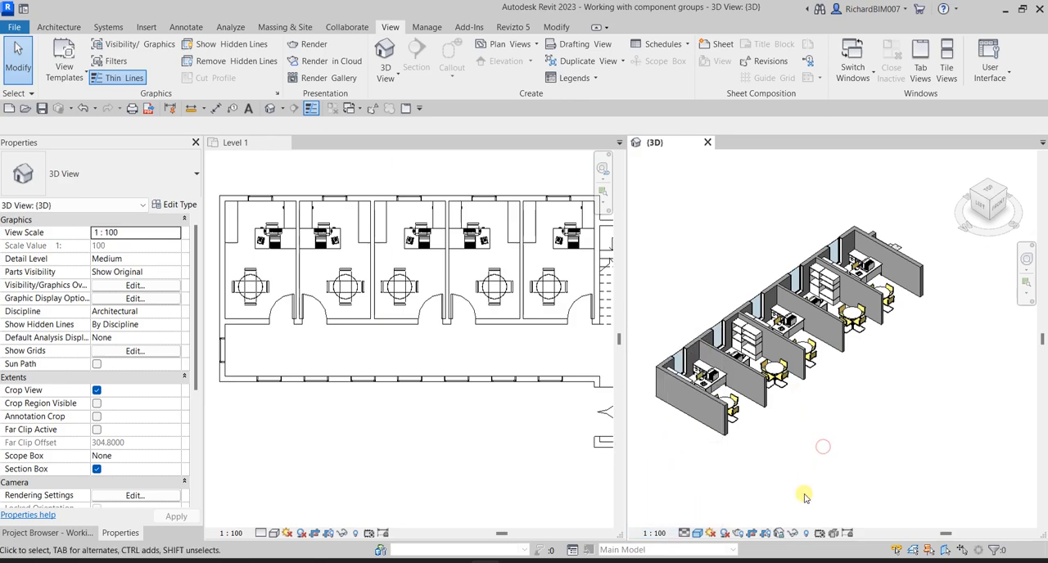
# - Reveal the hidden section box in 3D, extend it past the corridor-side office wall to include the doors, and exit reveal mode
pyautogui.click(806, 534)
pyautogui.click(97, 470)
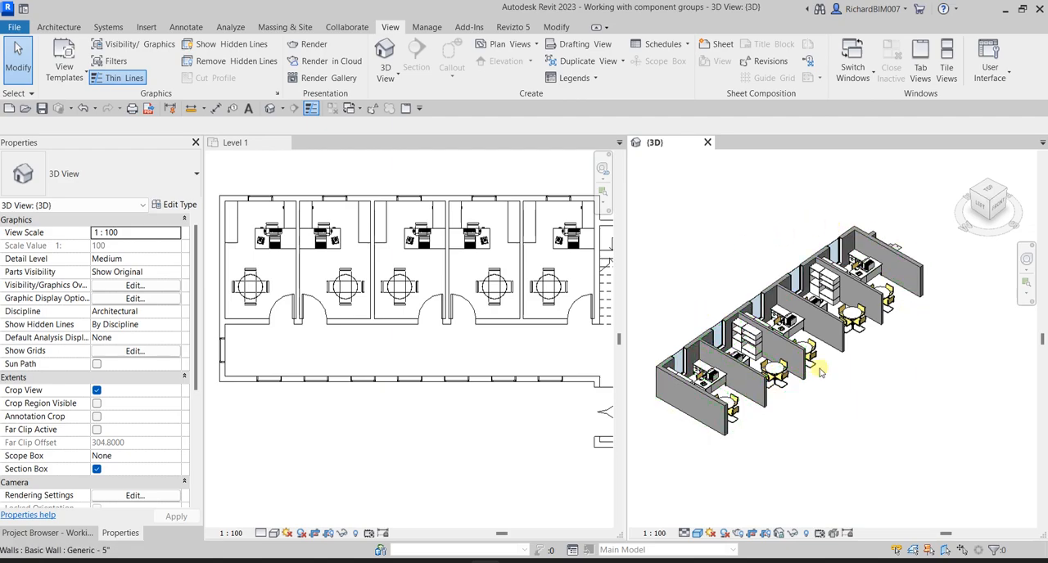
pyautogui.click(806, 534)
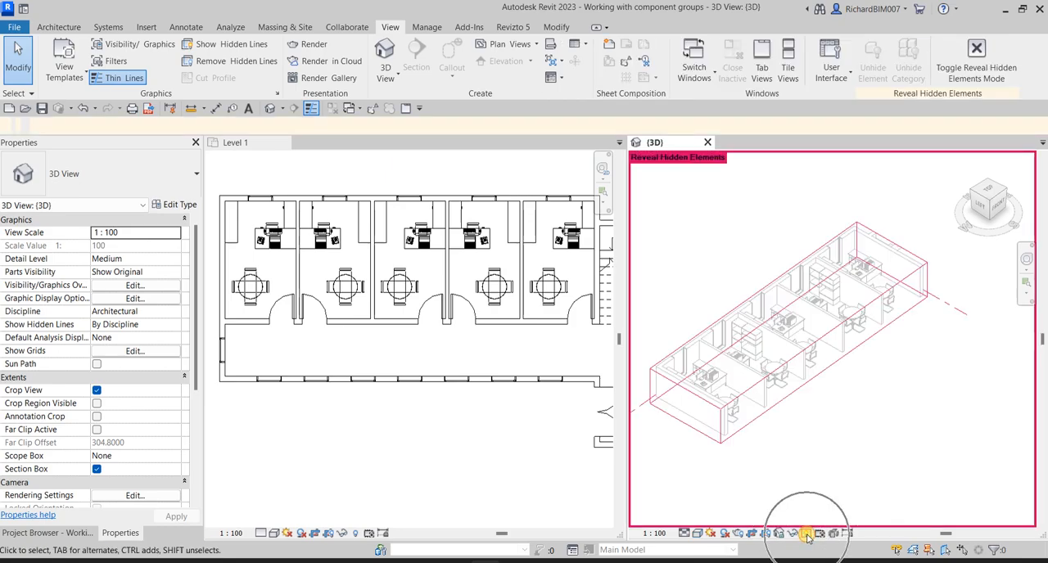
pyautogui.click(791, 398)
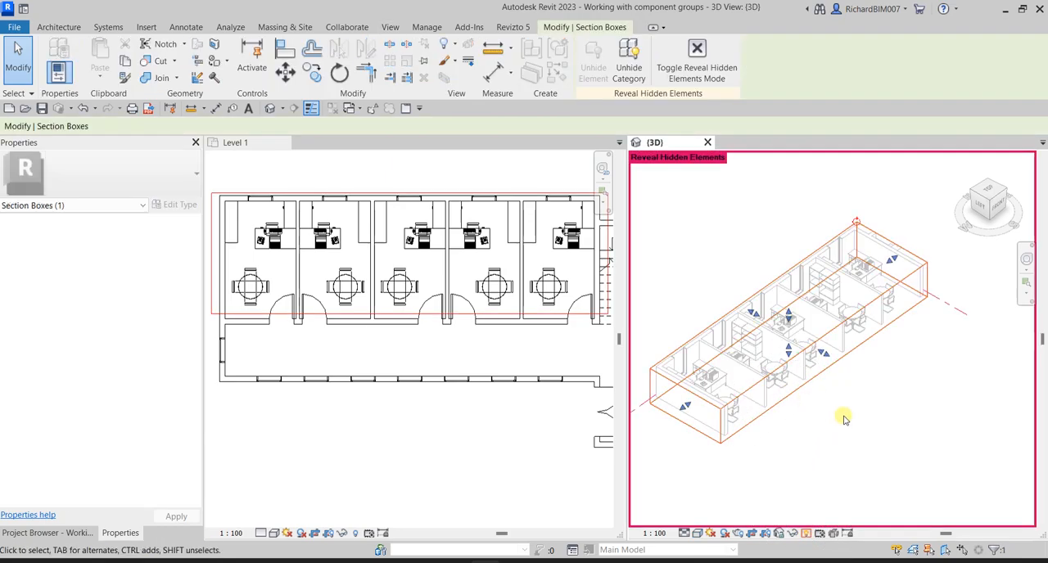
pyautogui.moveTo(823, 355); pyautogui.dragTo(843, 364)
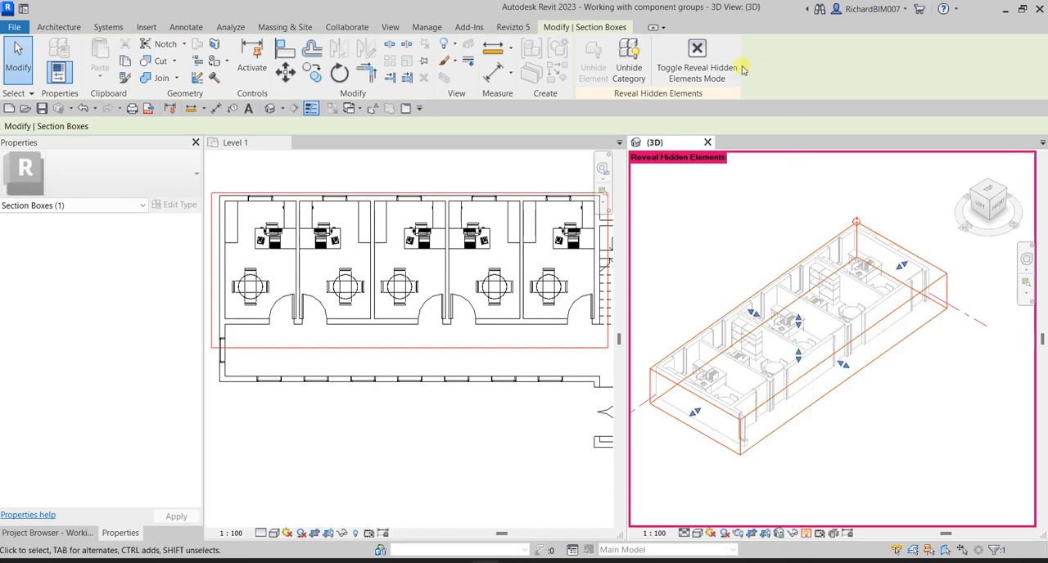
pyautogui.click(694, 53)
pyautogui.scroll(2, 894, 382)
pyautogui.keyDown('shift'); pyautogui.moveTo(894, 381); pyautogui.dragTo(884, 416, button='middle'); pyautogui.keyUp('shift')
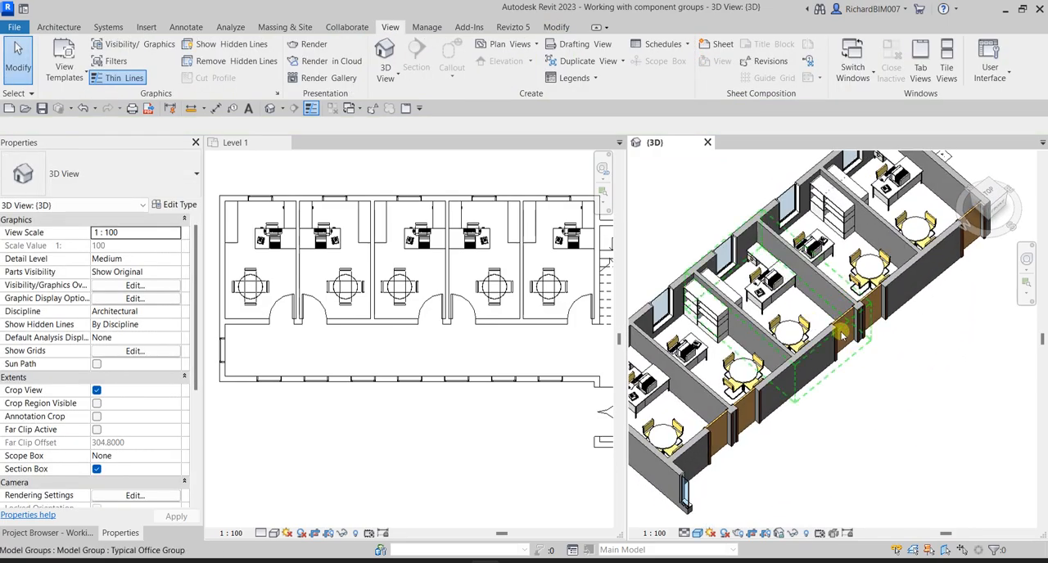
# - Inspect the doors and furniture of the office groups across the Level 1 plan
pyautogui.click(363, 334)
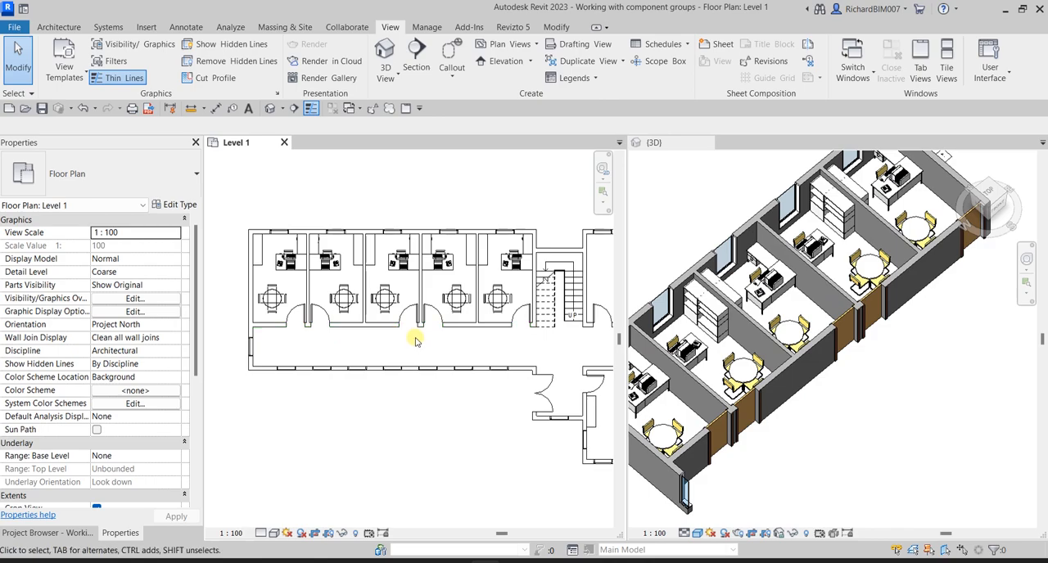
pyautogui.scroll(2, 364, 323)
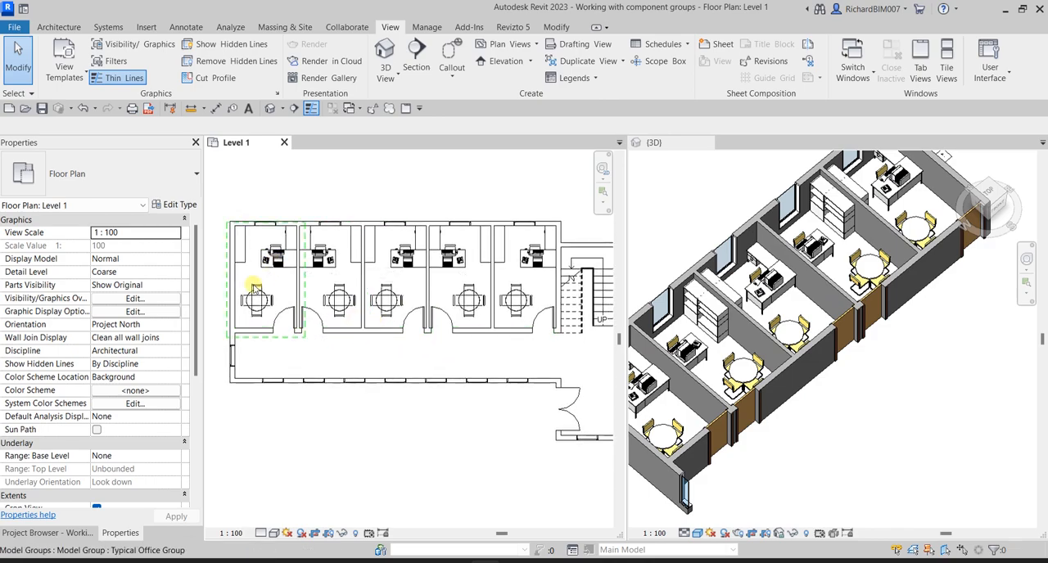
pyautogui.scroll(2, 262, 319)
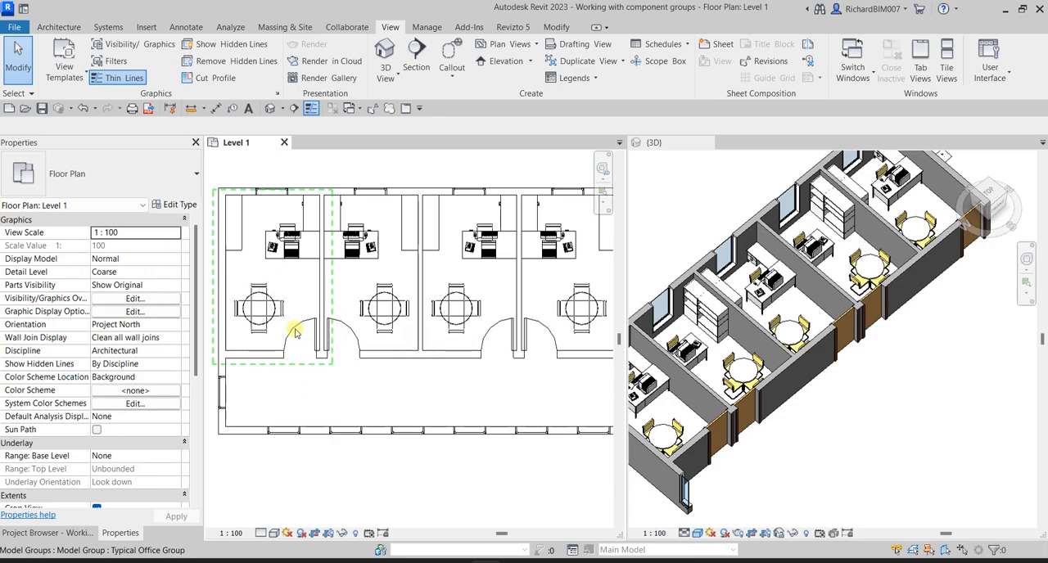
pyautogui.scroll(-1, 291, 323)
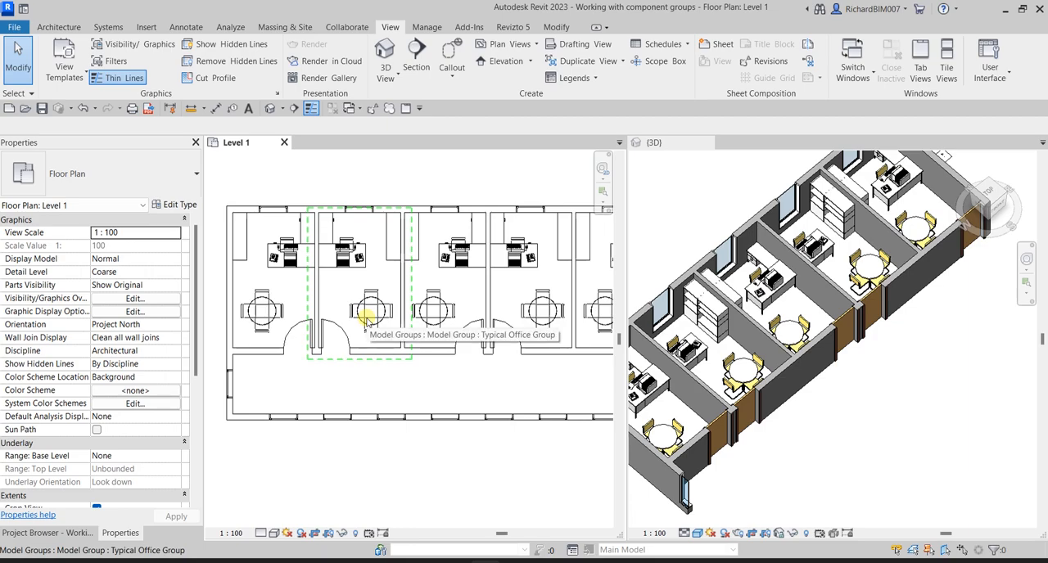
pyautogui.scroll(-2, 366, 322)
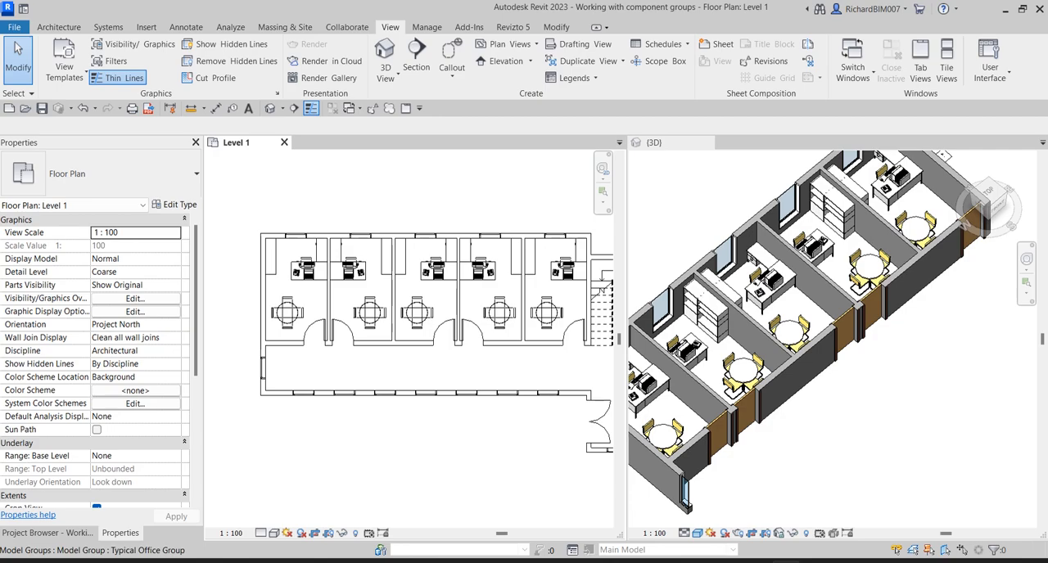
pyautogui.scroll(2, 429, 190)
# - Start loading a file as a group and browse to the Chapter 4 folder within the RAC-II folder
pyautogui.click(148, 29)
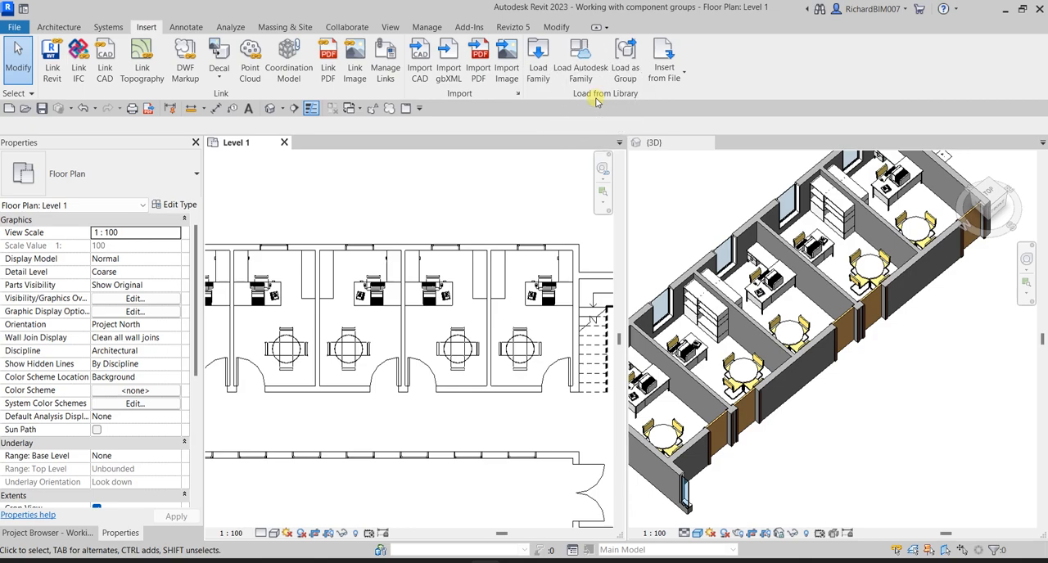
pyautogui.click(626, 68)
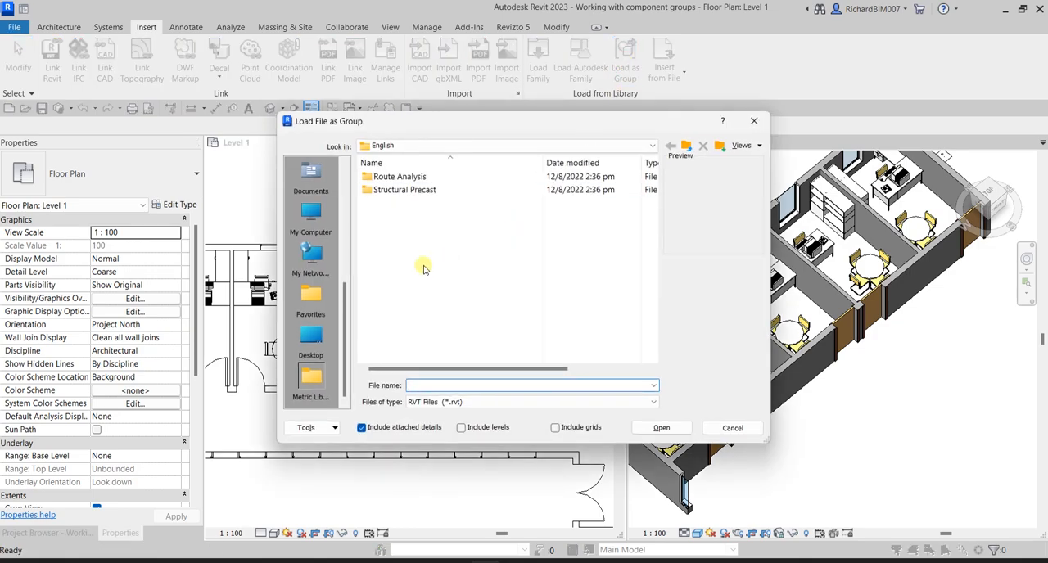
pyautogui.scroll(5, 349, 245)
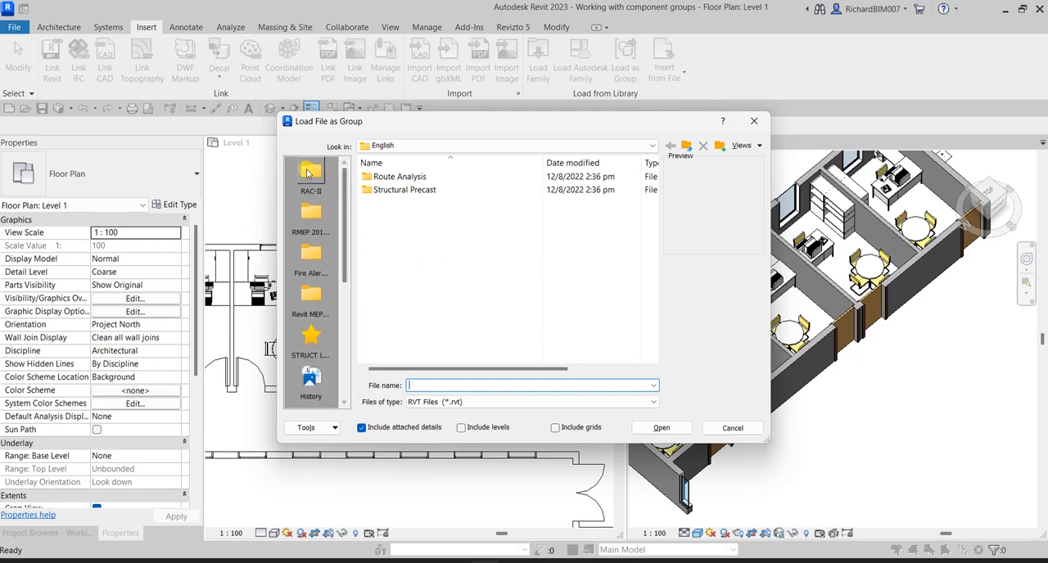
pyautogui.click(310, 176)
pyautogui.doubleClick(391, 216)
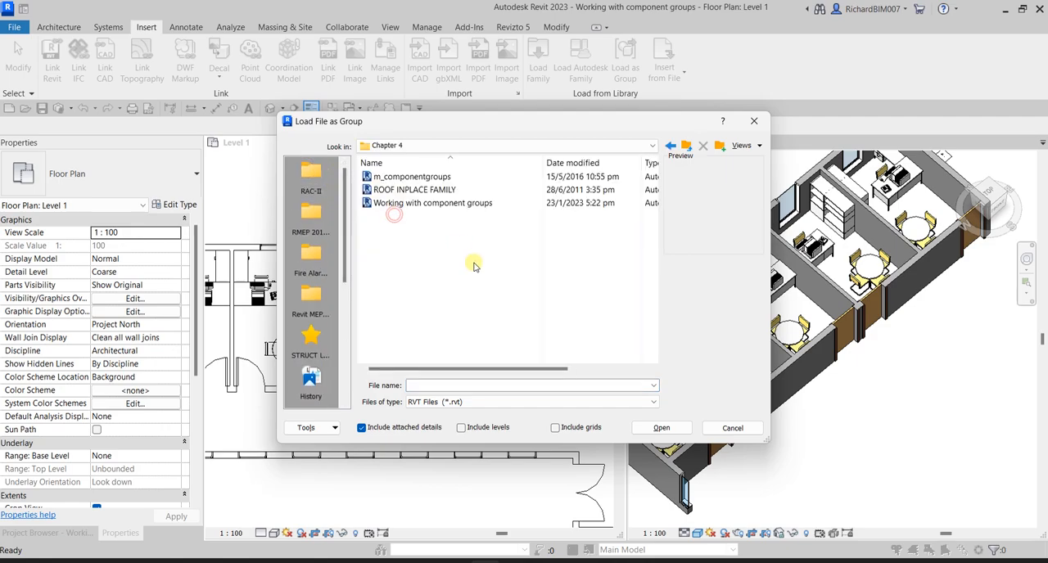
# - Preview the m_componentgroups, ROOF INPLACE FAMILY and Working with component groups project files
pyautogui.click(406, 210)
pyautogui.click(401, 177)
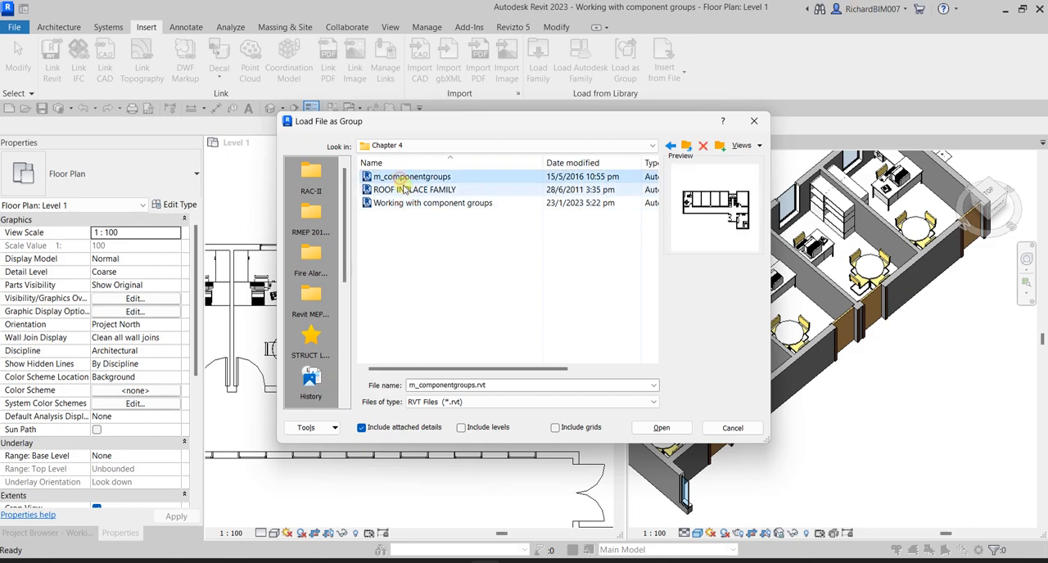
pyautogui.click(409, 191)
pyautogui.click(409, 204)
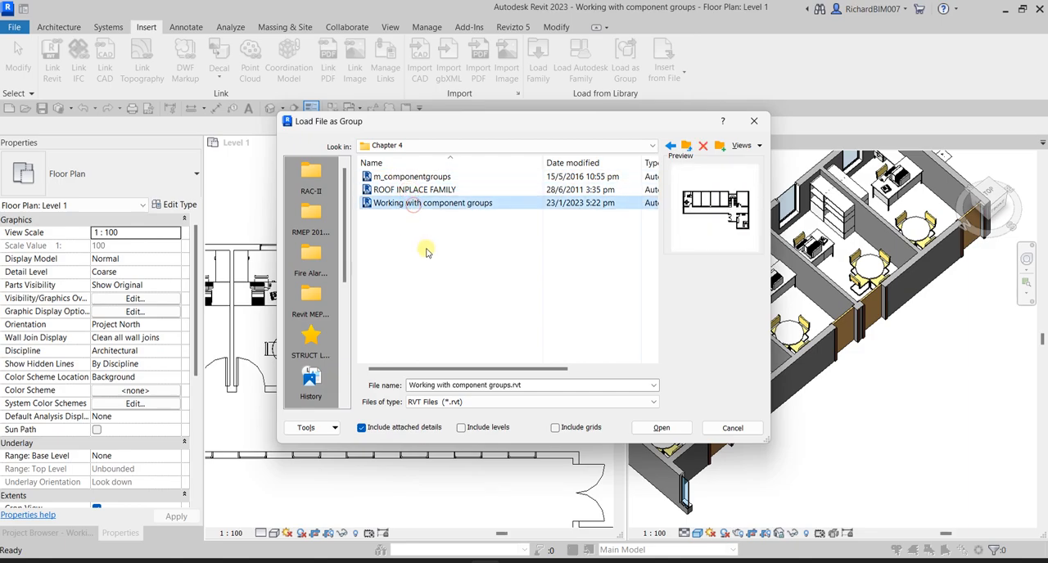
# - Filter the files to Group Files (*.rvg), load Toilets.rvg with attached details included, and accept the project's existing duplicate types
pyautogui.click(452, 401)
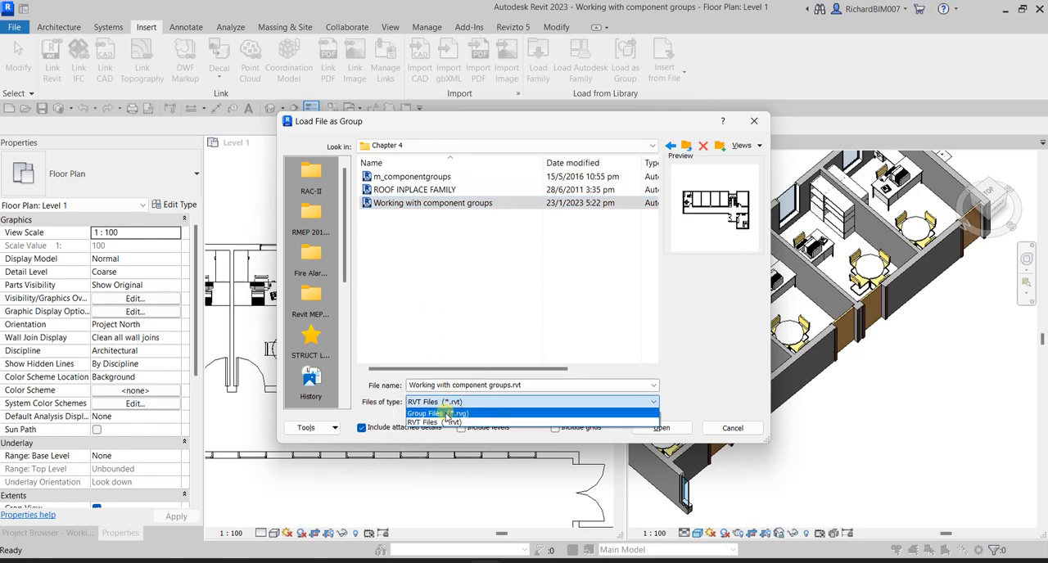
pyautogui.click(448, 415)
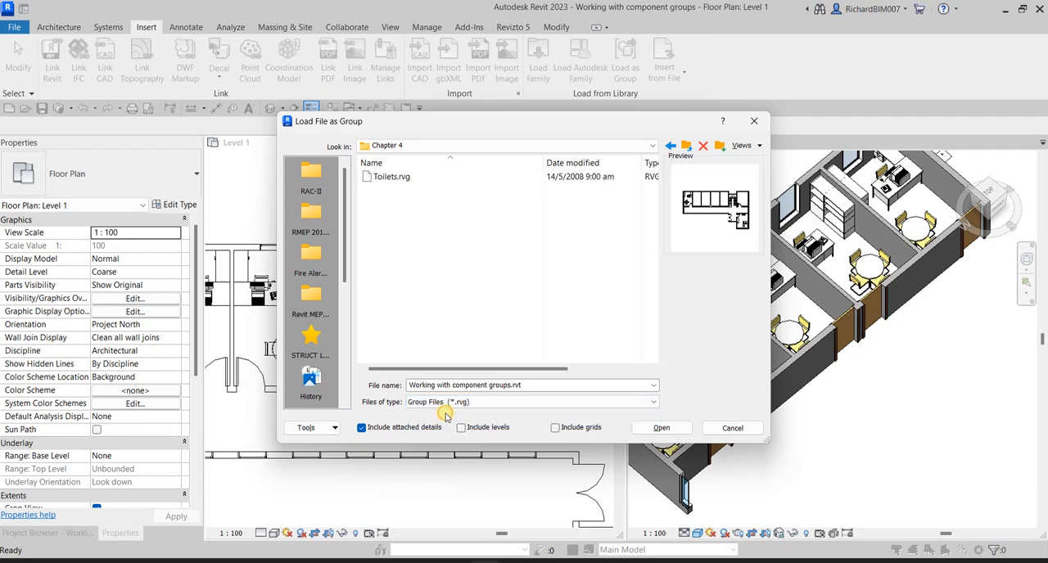
pyautogui.click(396, 185)
pyautogui.click(396, 185)
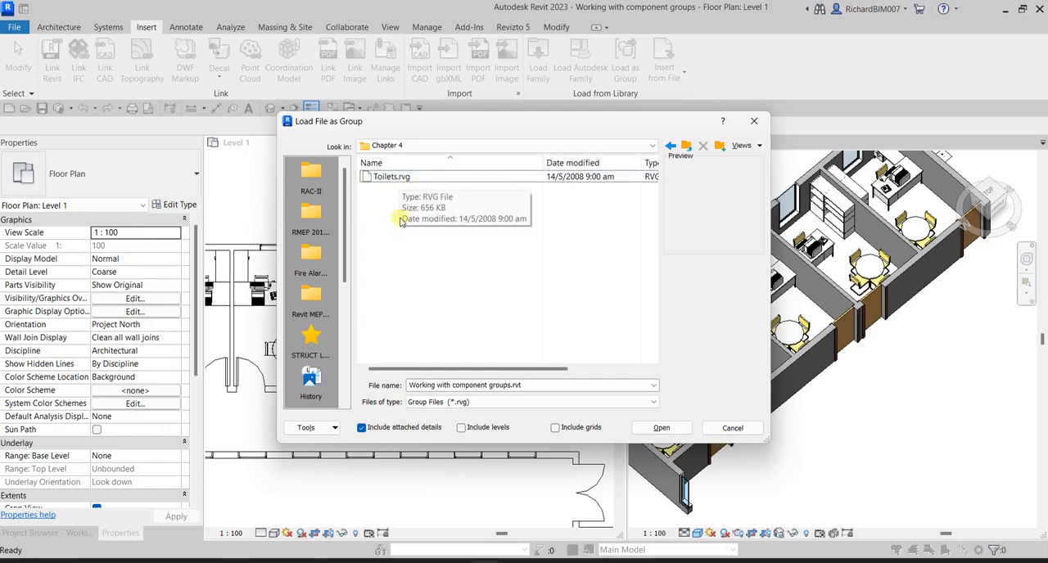
pyautogui.click(424, 404)
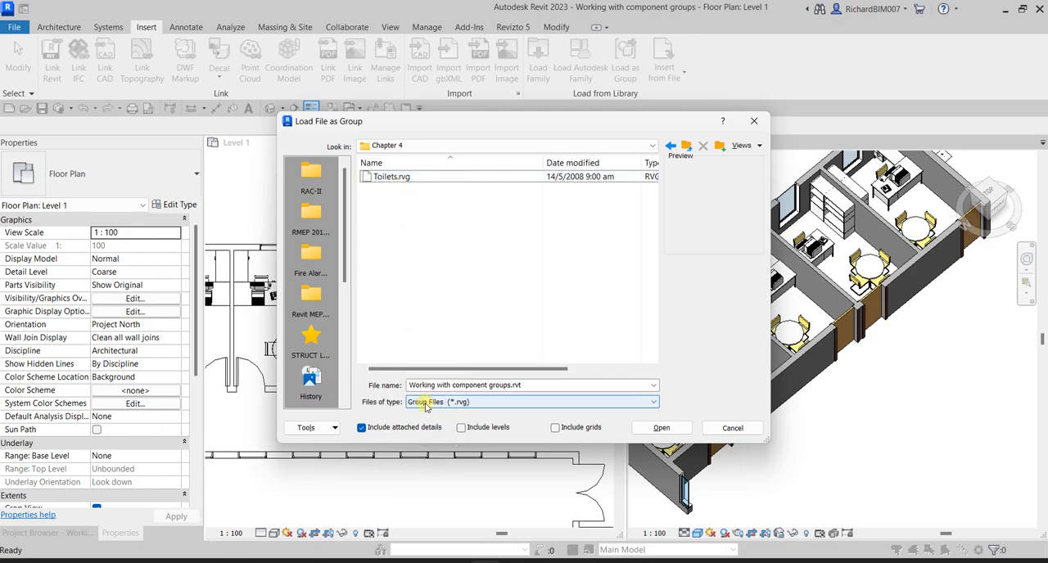
pyautogui.click(390, 177)
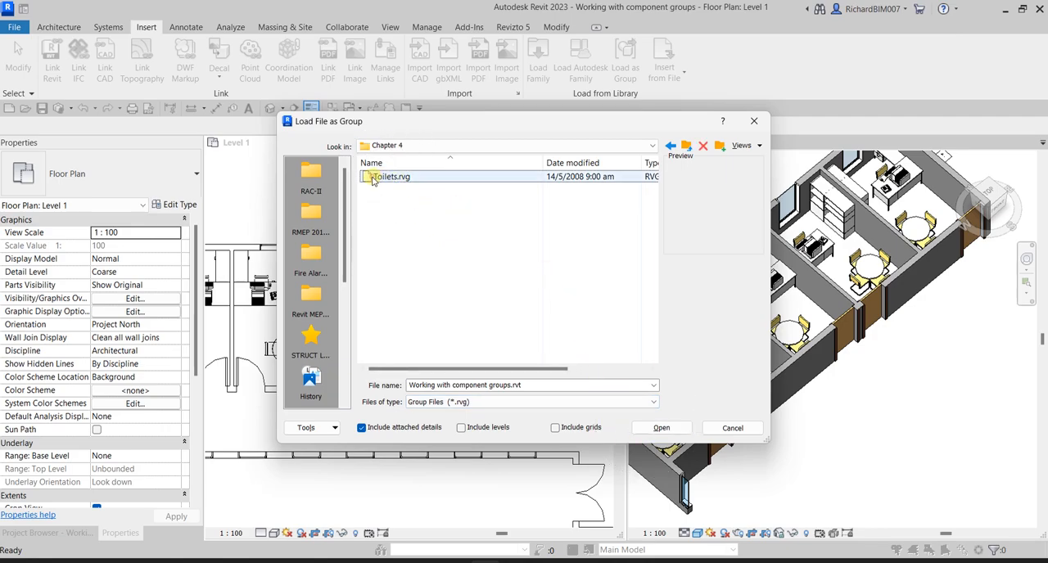
pyautogui.click(662, 428)
pyautogui.click(664, 429)
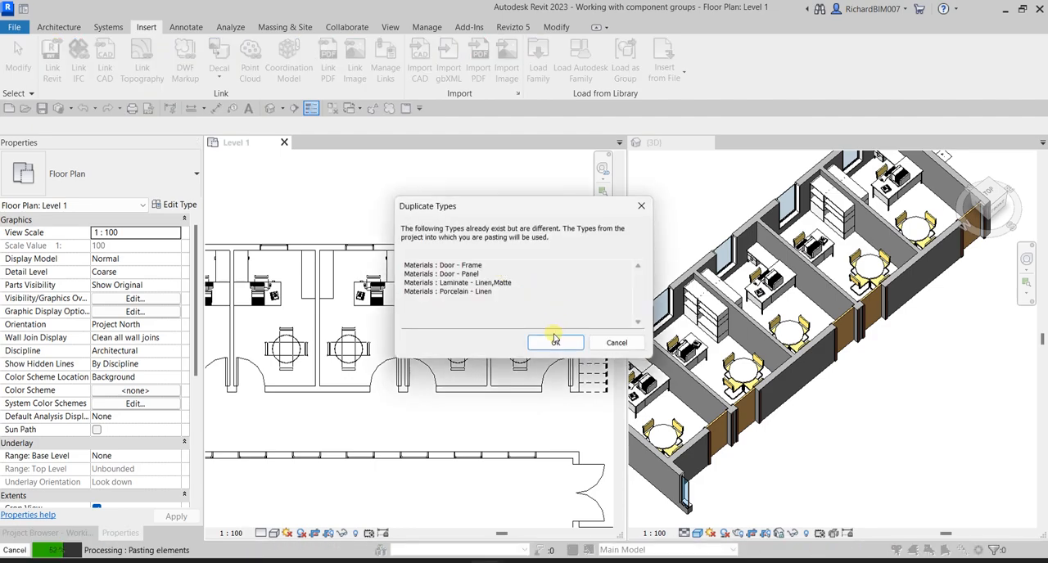
pyautogui.click(555, 343)
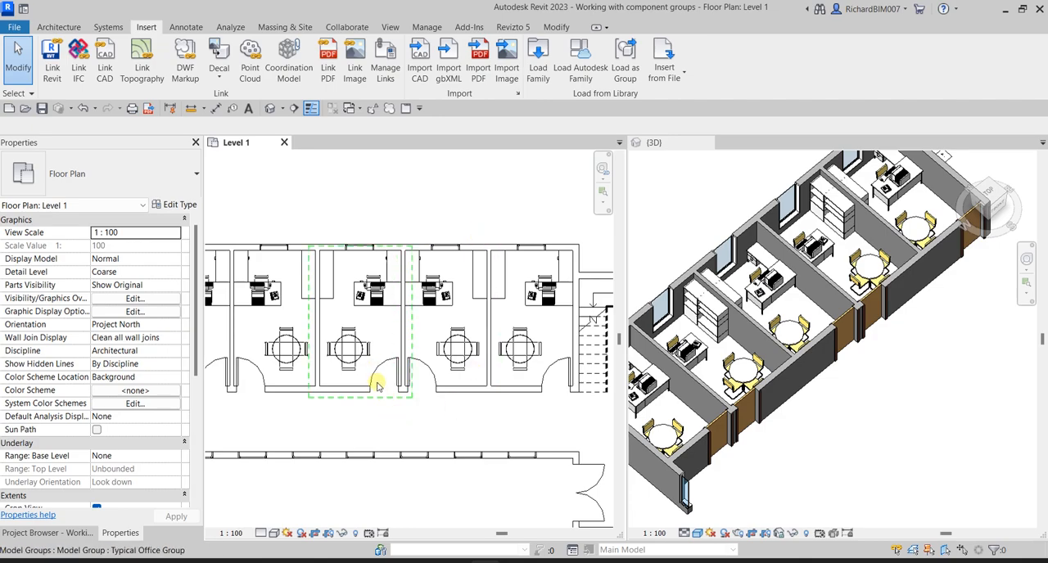
# - List the project's model groups and select the loaded Toilets group
pyautogui.scroll(-3, 402, 355)
pyautogui.scroll(-2, 401, 355)
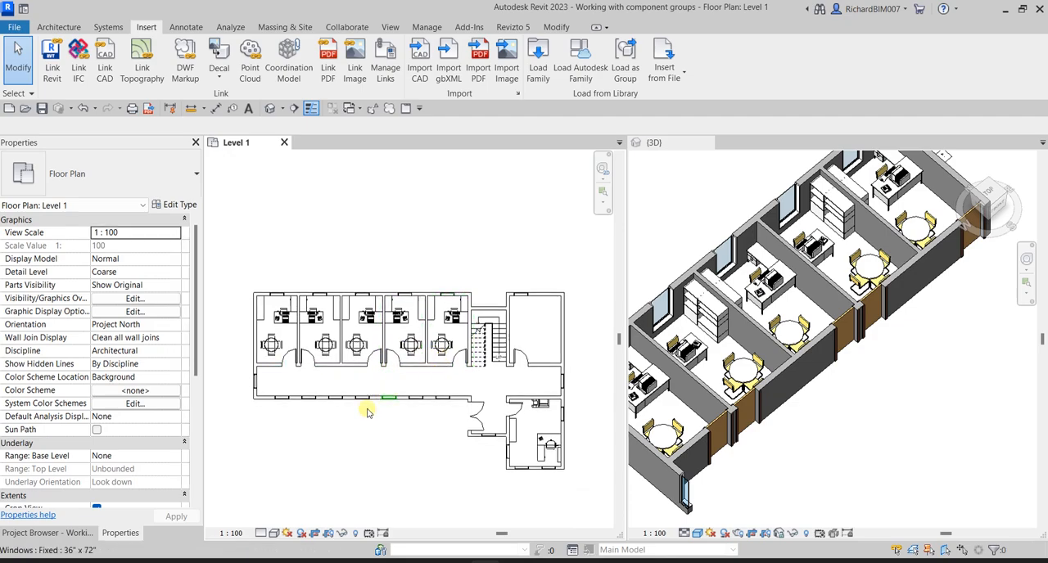
pyautogui.click(74, 534)
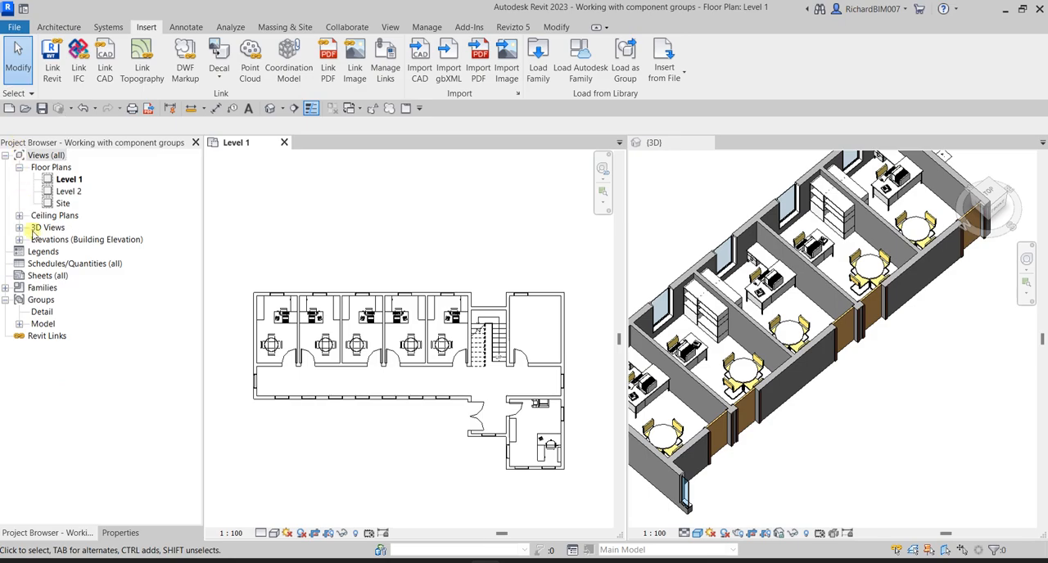
pyautogui.click(18, 325)
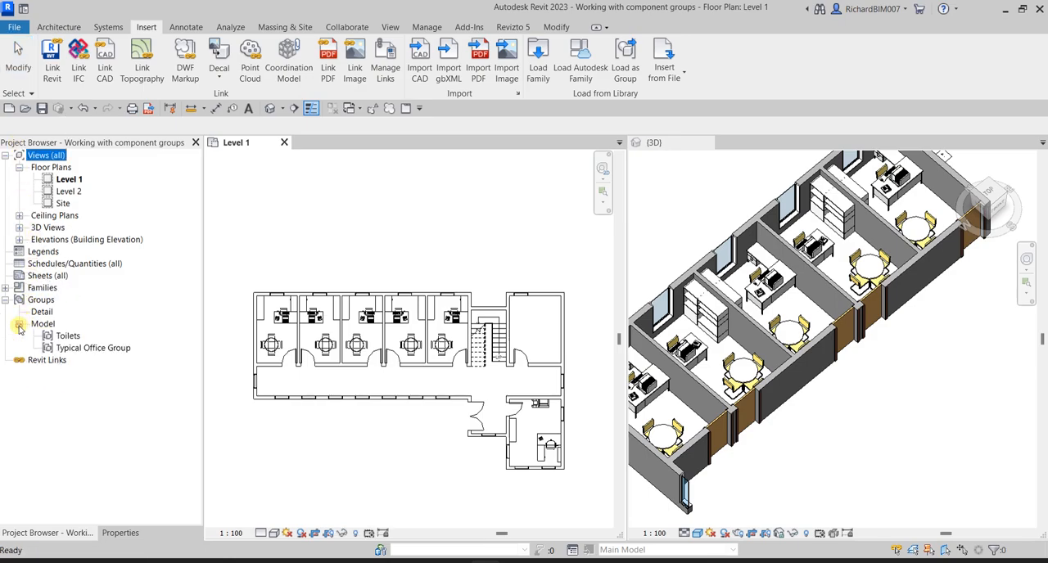
pyautogui.click(67, 337)
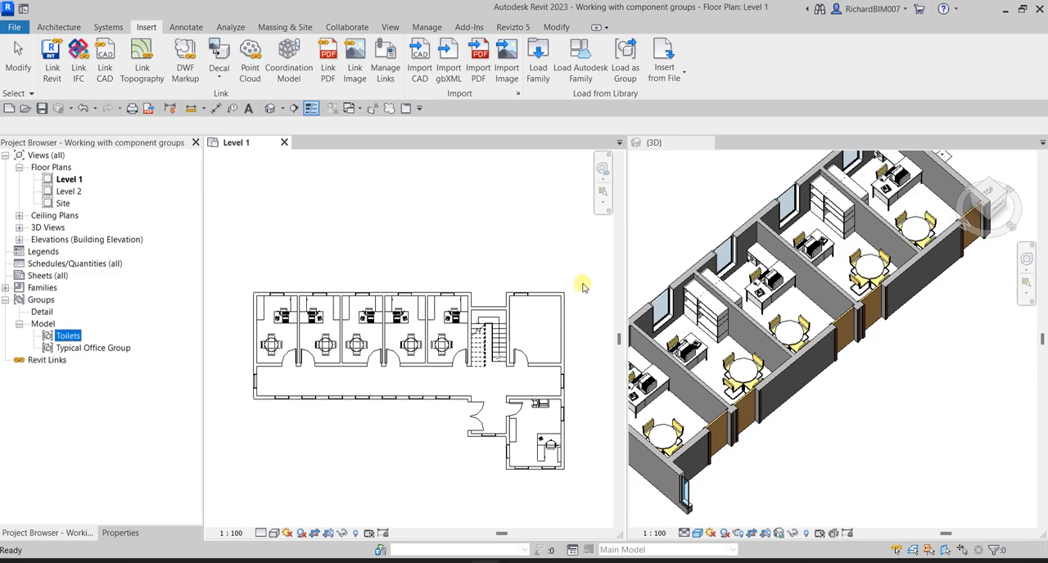
# - Place an instance of the Toilets group in the empty room beside the stairs, snapped to its outer wall corner, and complete the paste
pyautogui.rightClick(72, 343)
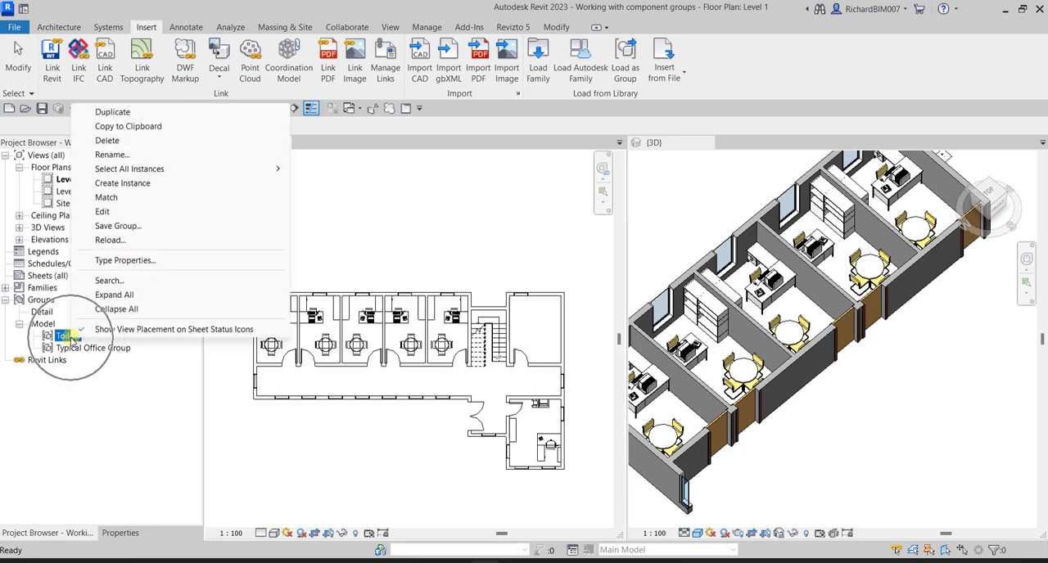
pyautogui.click(129, 183)
pyautogui.scroll(5, 558, 308)
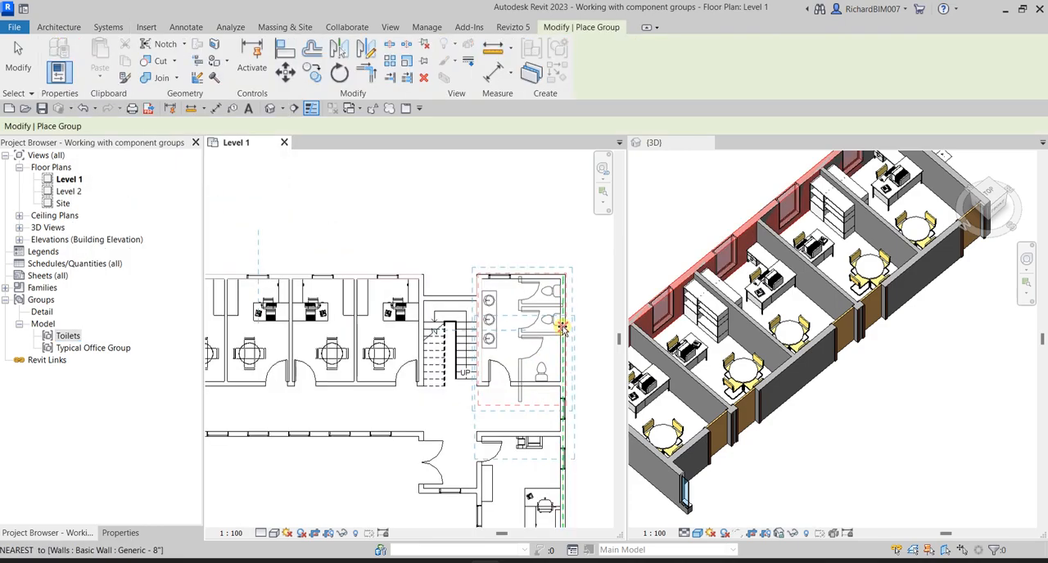
pyautogui.scroll(2, 558, 308)
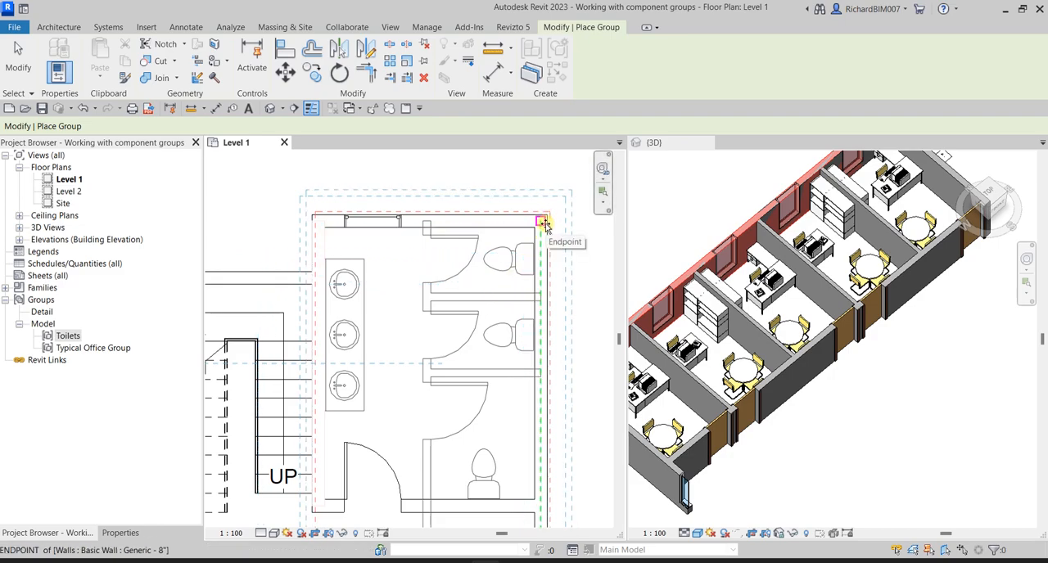
pyautogui.press('ctrl')
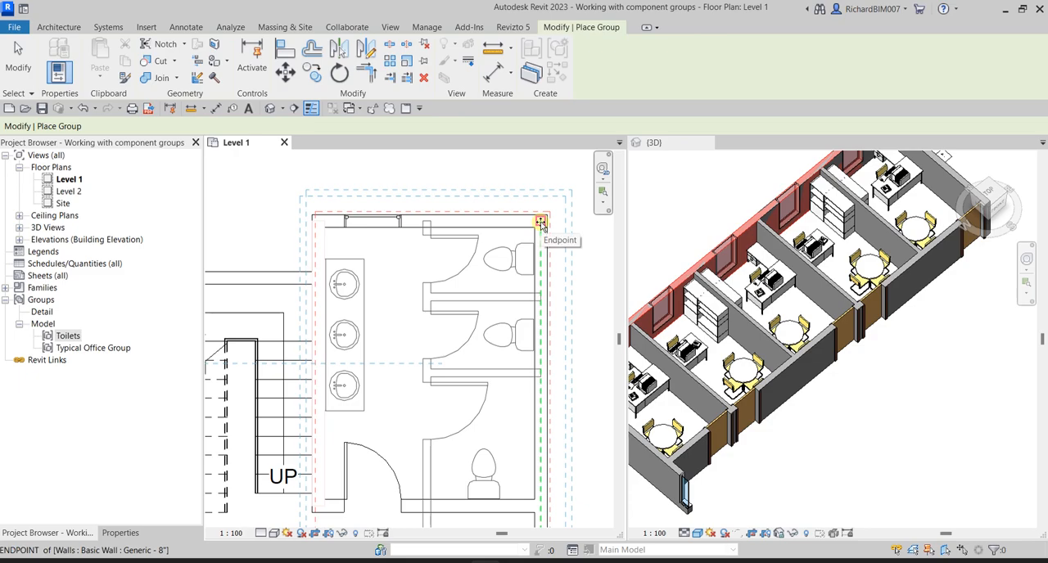
pyautogui.press('ctrl')
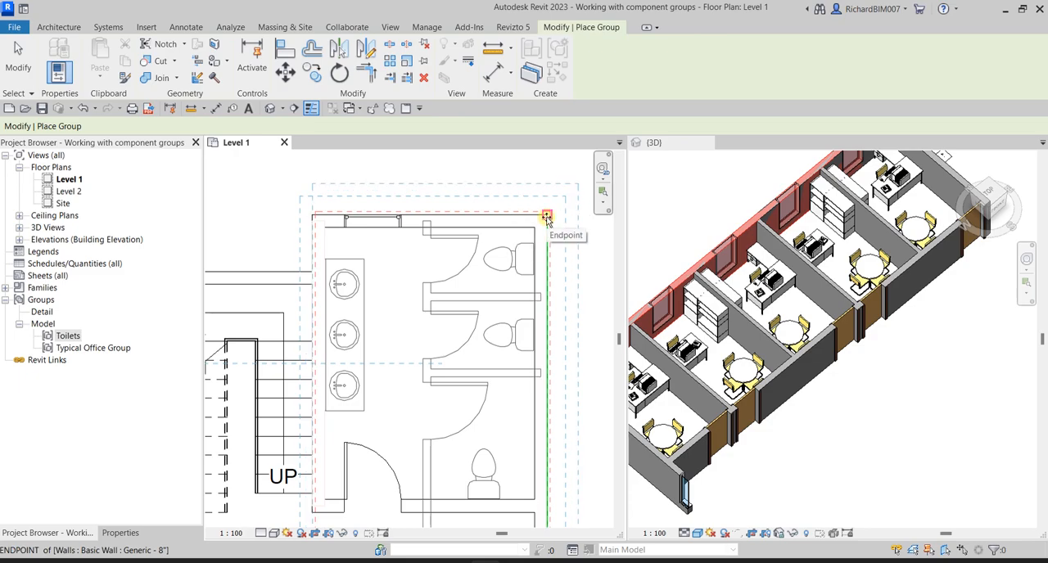
pyautogui.press('ctrl')
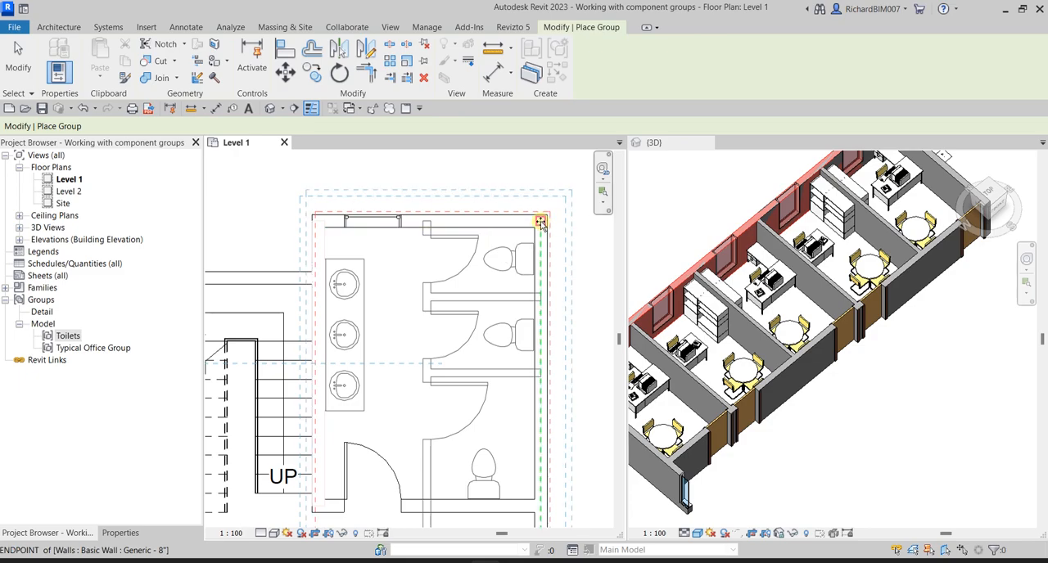
pyautogui.press('ctrl')
pyautogui.click(540, 223)
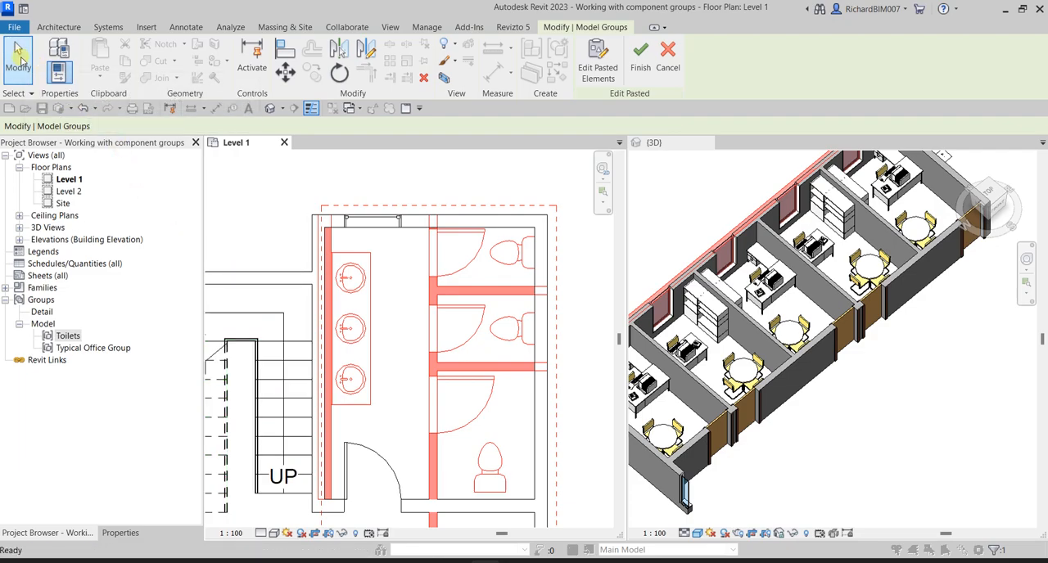
pyautogui.click(640, 64)
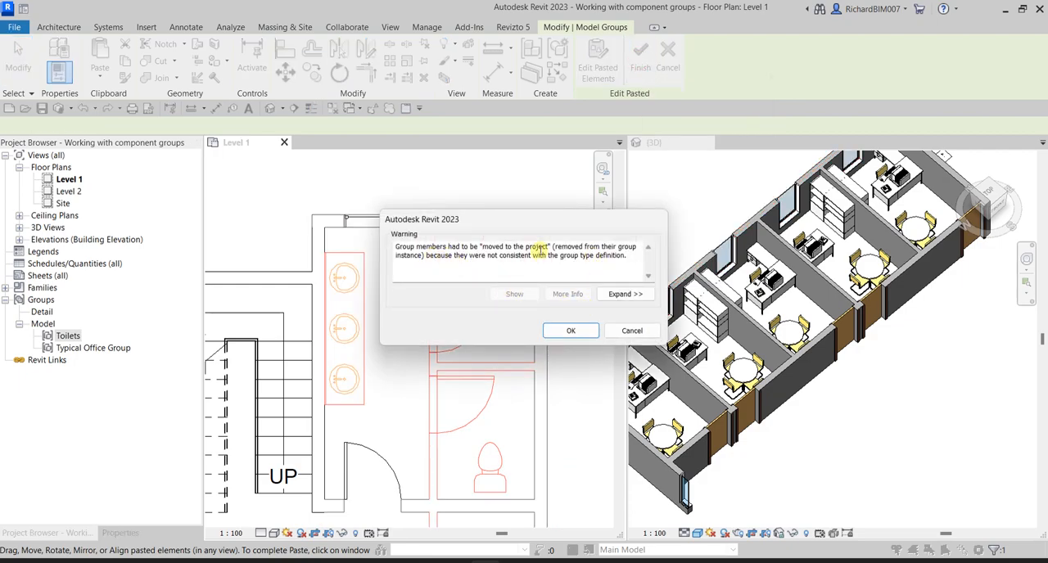
pyautogui.click(572, 330)
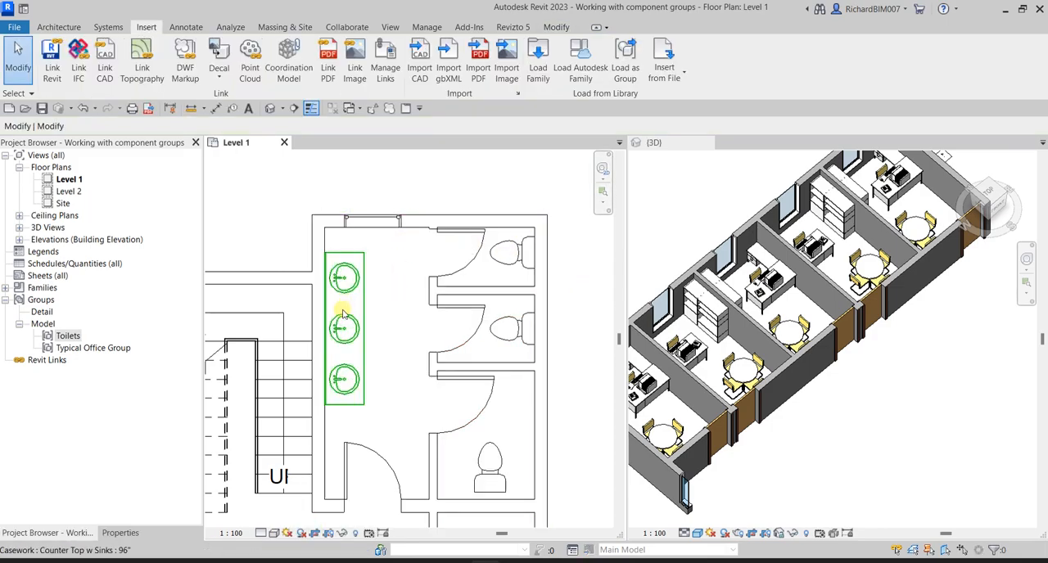
# - Isolate the placed Toilets group in the 3D view with a selection box
pyautogui.scroll(-5, 816, 291)
pyautogui.moveTo(817, 291); pyautogui.dragTo(886, 330, button='middle')
pyautogui.keyDown('shift'); pyautogui.moveTo(917, 381); pyautogui.dragTo(932, 357, button='middle'); pyautogui.keyUp('shift')
pyautogui.moveTo(932, 357); pyautogui.dragTo(919, 341, button='middle')
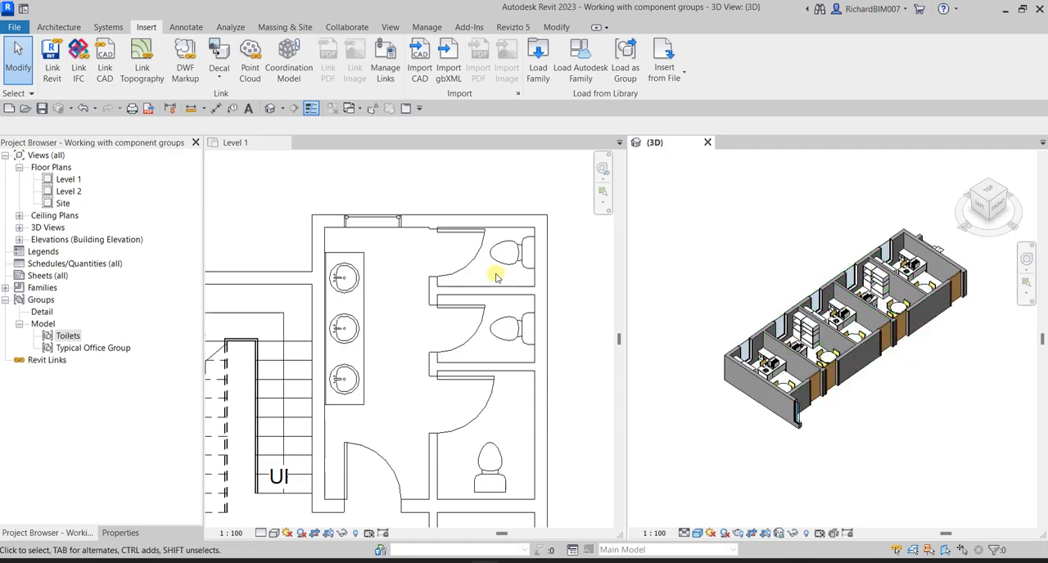
pyautogui.scroll(-2, 495, 277)
pyautogui.click(479, 260)
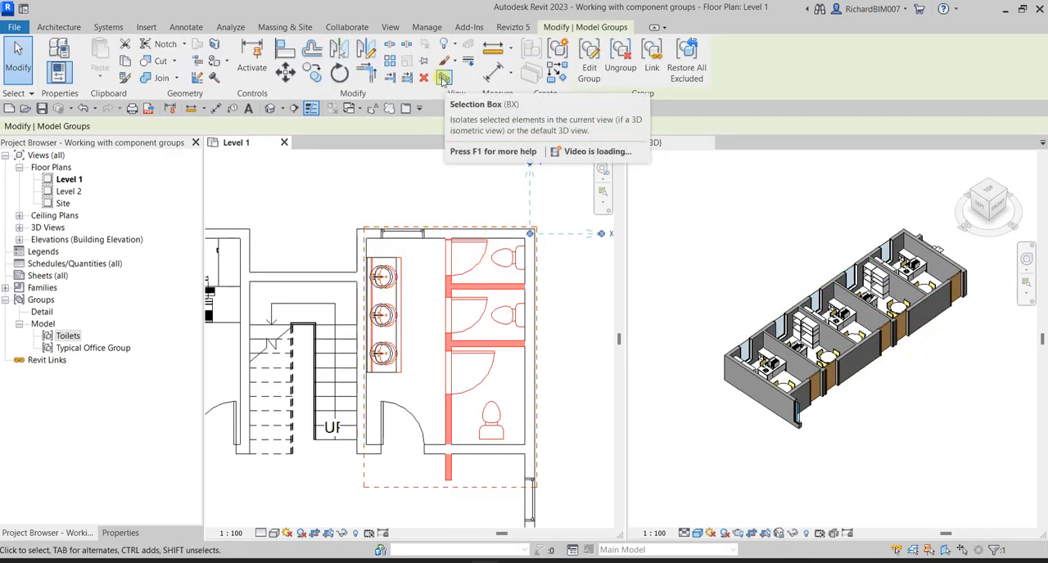
pyautogui.click(443, 79)
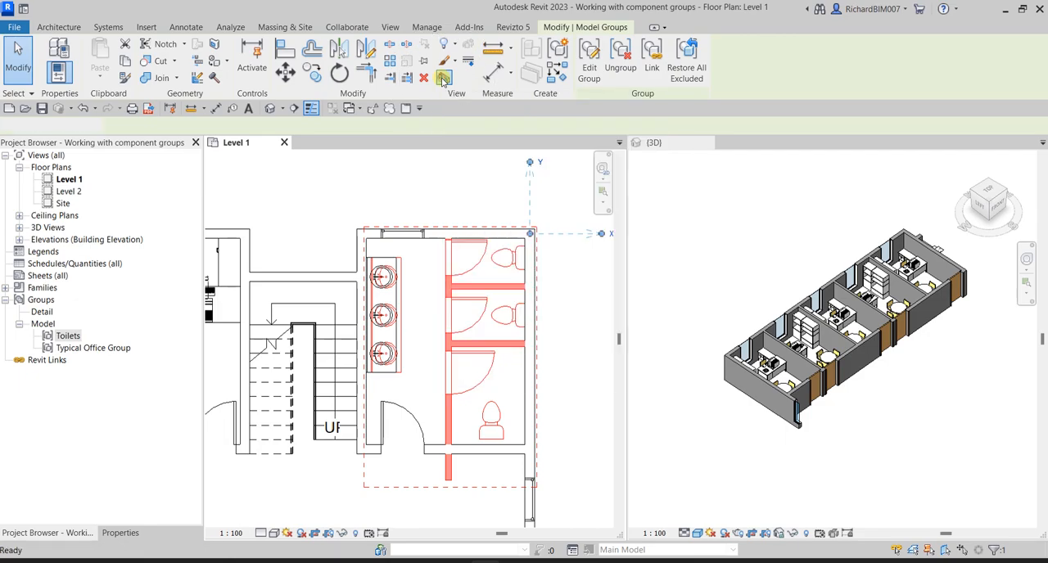
# - Examine the isolated toilet room in 3D, checking the stalls, fixtures and the partition wall section beyond the corridor wall
pyautogui.click(927, 351)
pyautogui.scroll(3, 875, 271)
pyautogui.keyDown('shift'); pyautogui.moveTo(875, 283); pyautogui.dragTo(896, 282, button='middle'); pyautogui.keyUp('shift')
pyautogui.moveTo(978, 411); pyautogui.dragTo(828, 256, button='middle')
pyautogui.scroll(3, 837, 339)
pyautogui.click(836, 339)
pyautogui.keyDown('shift'); pyautogui.moveTo(837, 339); pyautogui.dragTo(928, 382, button='middle'); pyautogui.keyUp('shift')
pyautogui.click(859, 432)
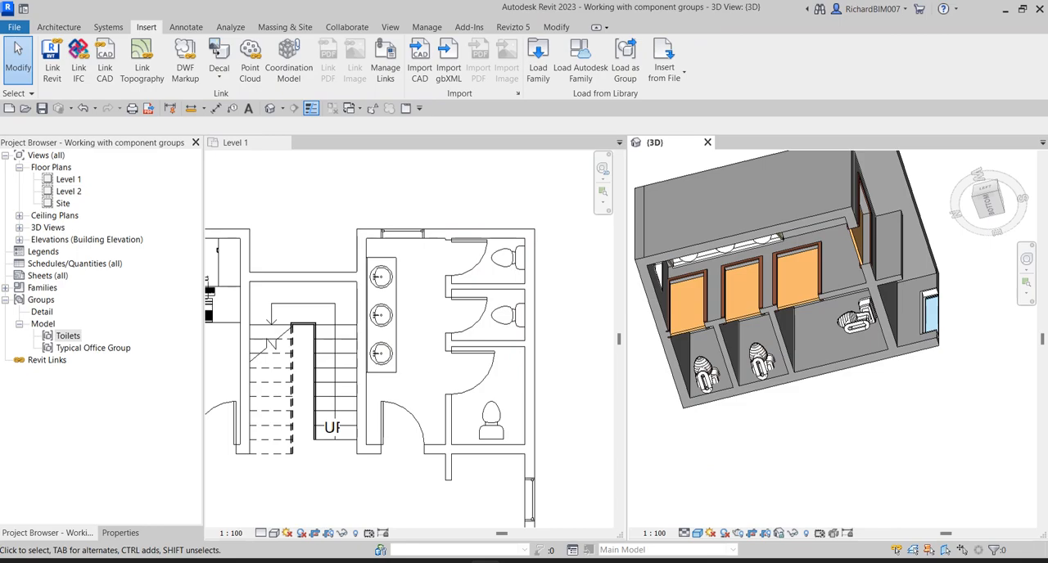
pyautogui.keyDown('shift'); pyautogui.moveTo(850, 330); pyautogui.dragTo(870, 232, button='middle'); pyautogui.keyUp('shift')
pyautogui.click(876, 246)
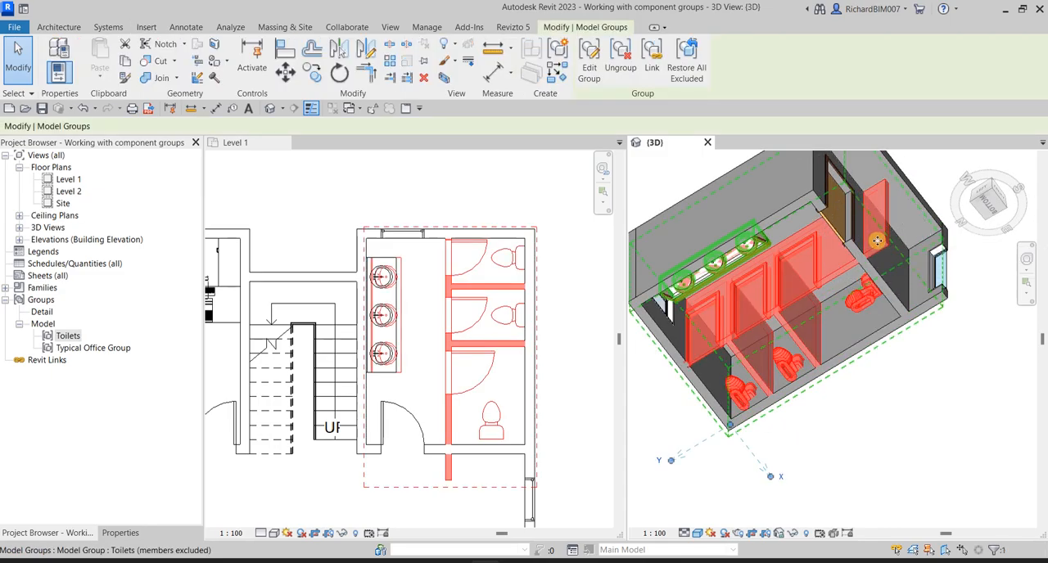
# - Edit the placed Toilets group, shorten the stall-front partition wall so it ends at the corridor wall, and finish the group edit
pyautogui.click(446, 196)
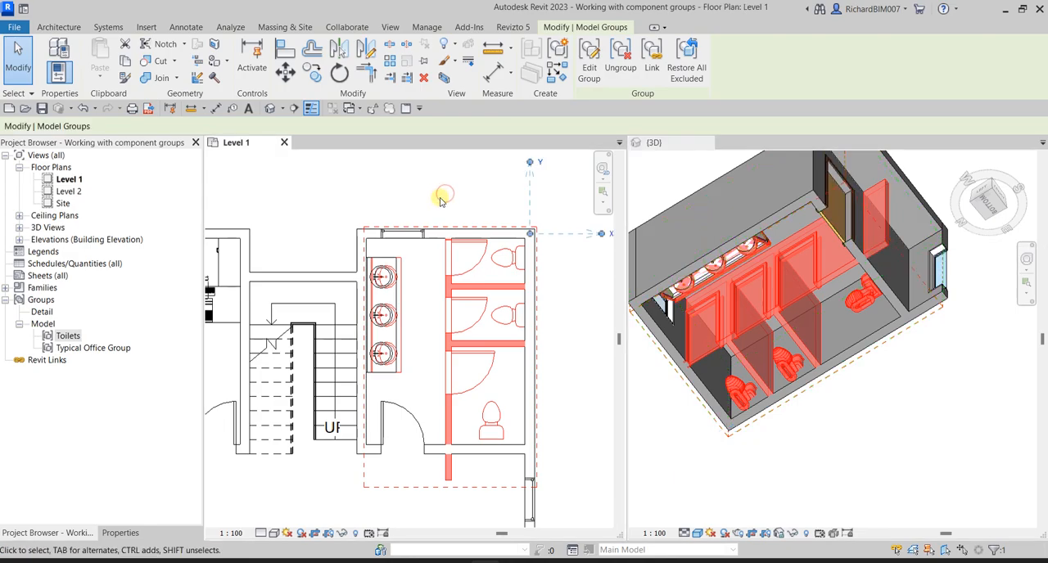
pyautogui.click(441, 201)
pyautogui.click(383, 288)
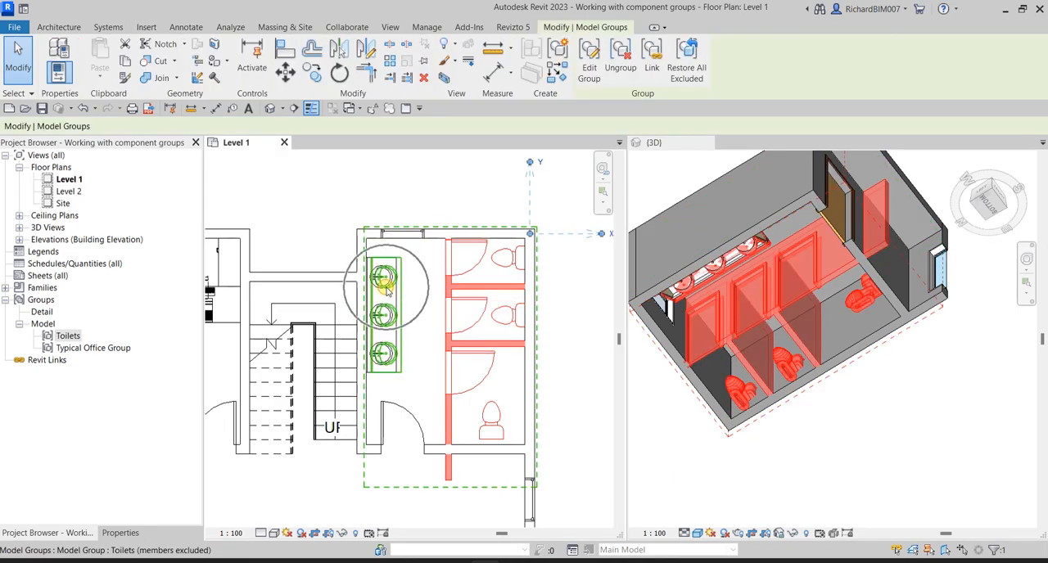
pyautogui.click(590, 65)
pyautogui.scroll(2, 434, 482)
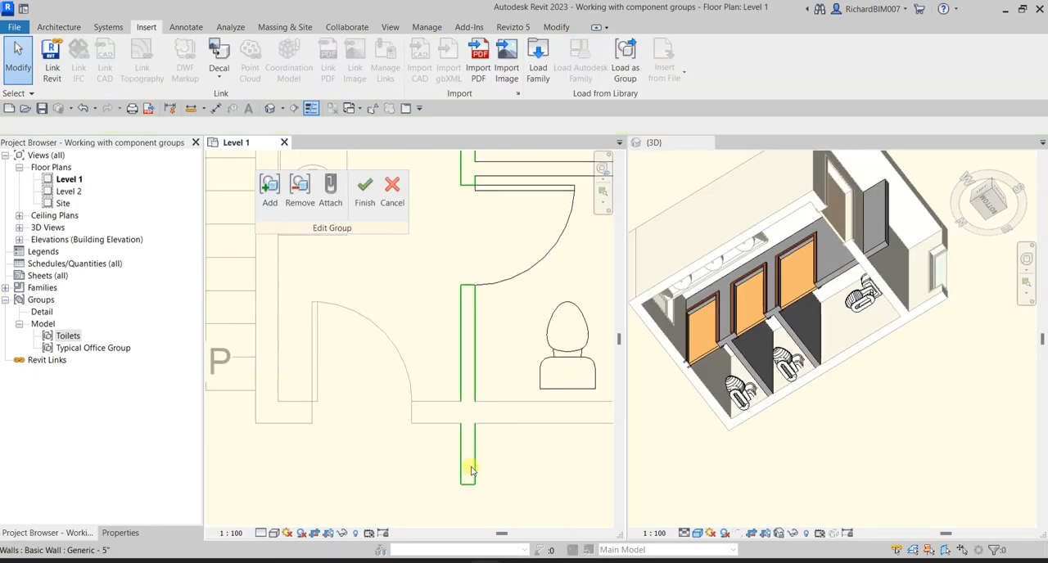
pyautogui.click(468, 474)
pyautogui.moveTo(470, 483); pyautogui.dragTo(468, 412)
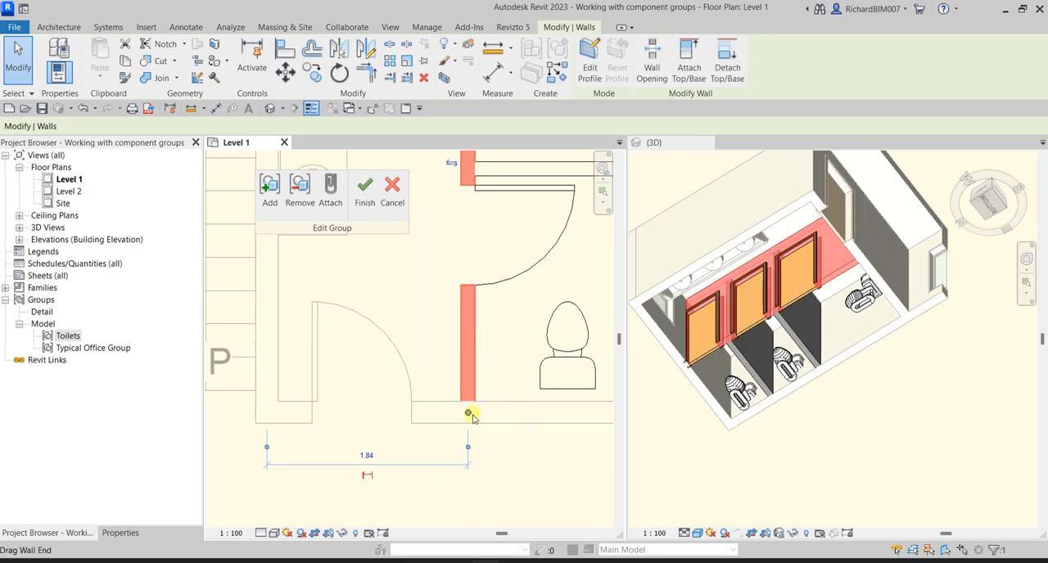
pyautogui.click(364, 189)
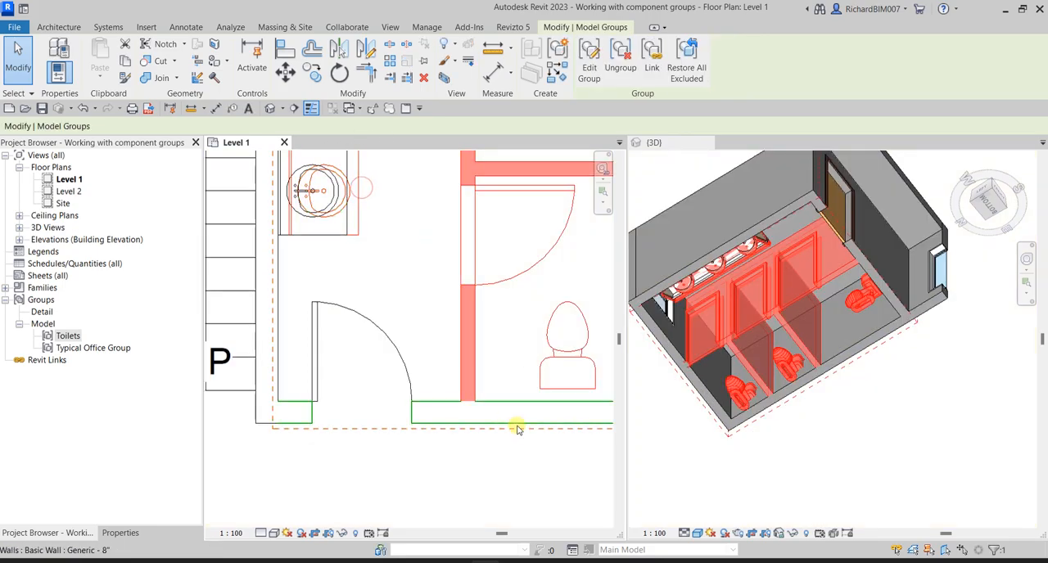
pyautogui.click(493, 483)
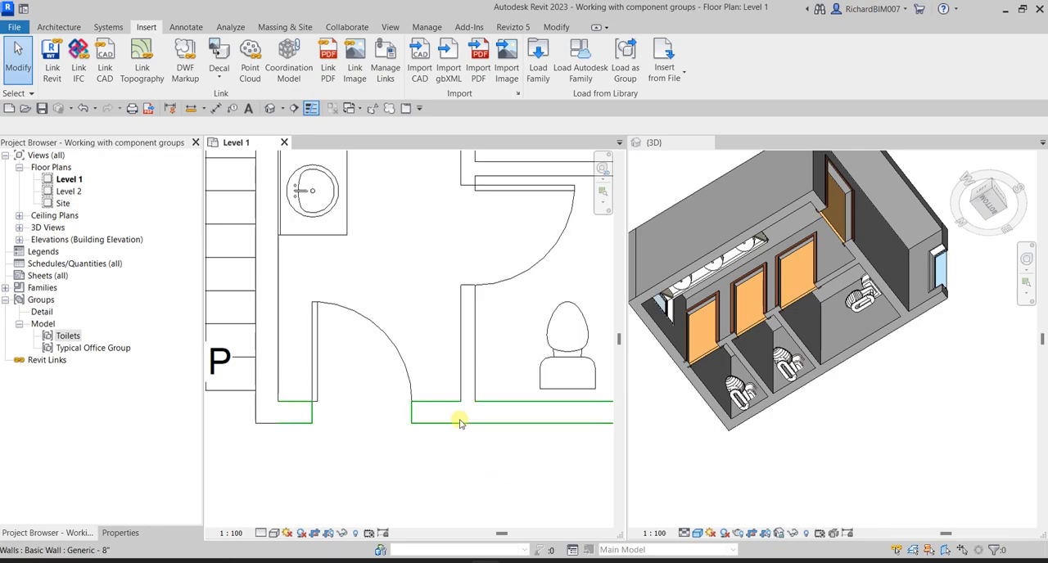
# - Examine the corrected toilet room from several sides in the 3D view, including its corridor side
pyautogui.scroll(-4, 442, 413)
pyautogui.click(961, 435)
pyautogui.keyDown('shift'); pyautogui.moveTo(961, 434); pyautogui.dragTo(936, 402, button='middle'); pyautogui.keyUp('shift')
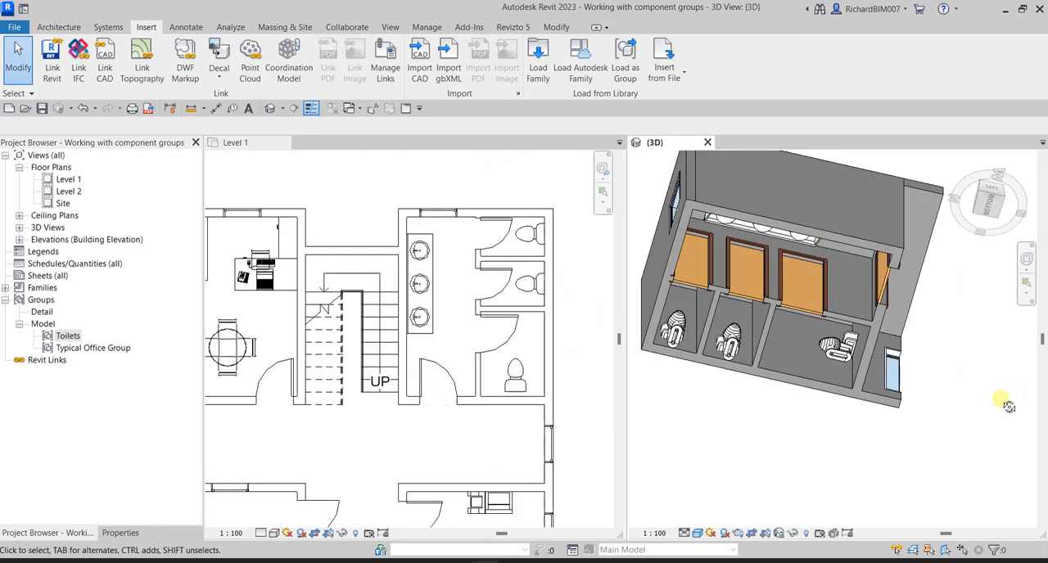
pyautogui.keyDown('shift'); pyautogui.moveTo(859, 418); pyautogui.dragTo(806, 418, button='middle'); pyautogui.keyUp('shift')
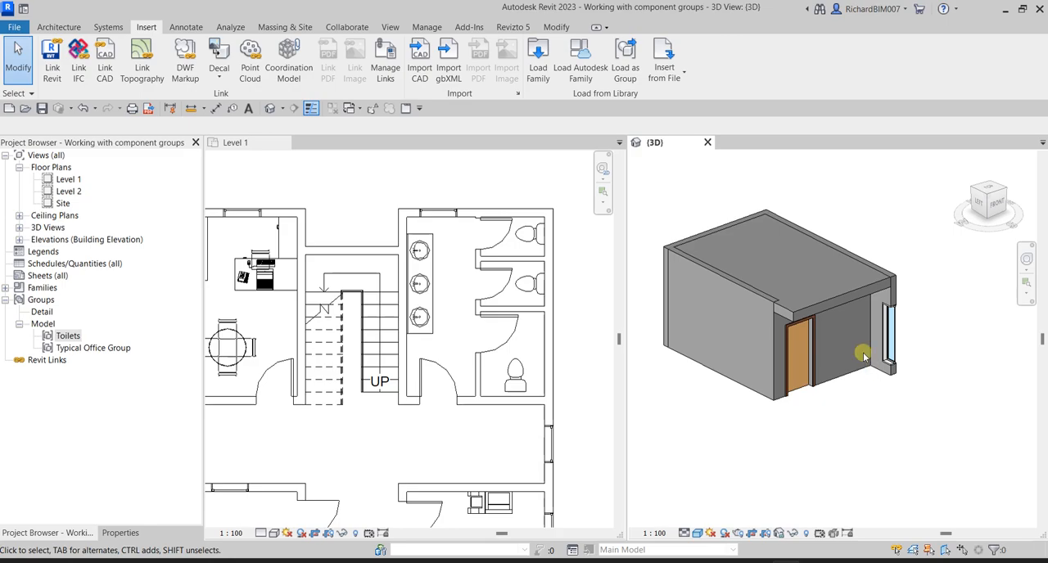
# - Open the Level 2 floor plan beside the Level 1 plan, with both full floors in view for comparison
pyautogui.doubleClick(69, 191)
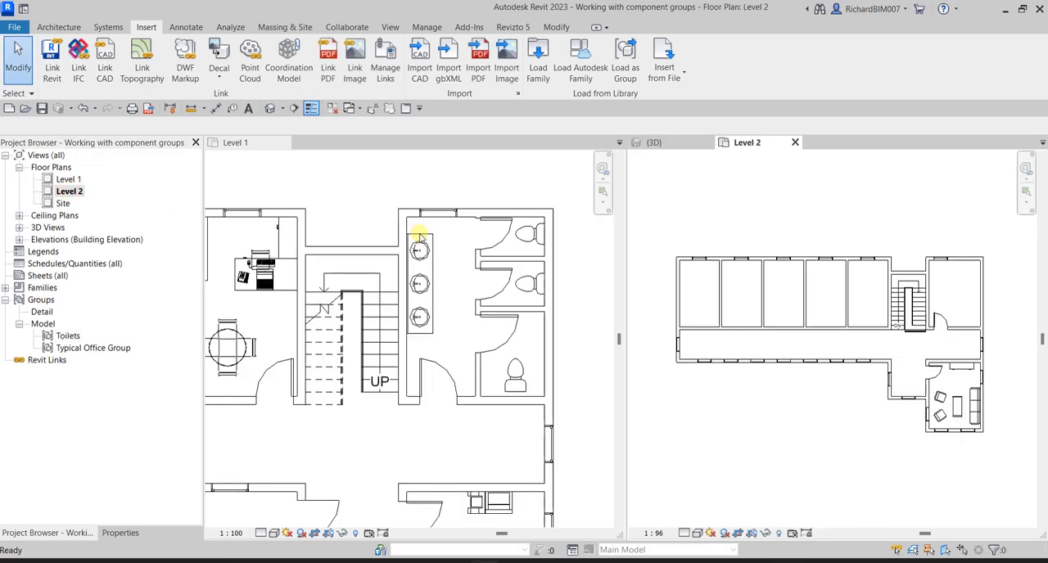
pyautogui.scroll(-5, 419, 237)
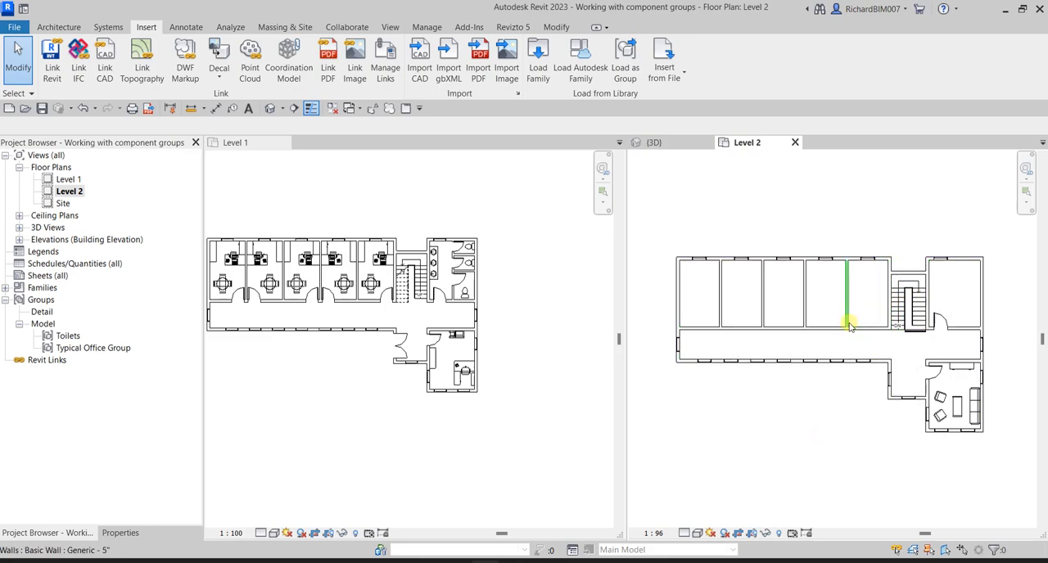
pyautogui.click(315, 394)
pyautogui.moveTo(342, 390); pyautogui.dragTo(398, 423, button='middle')
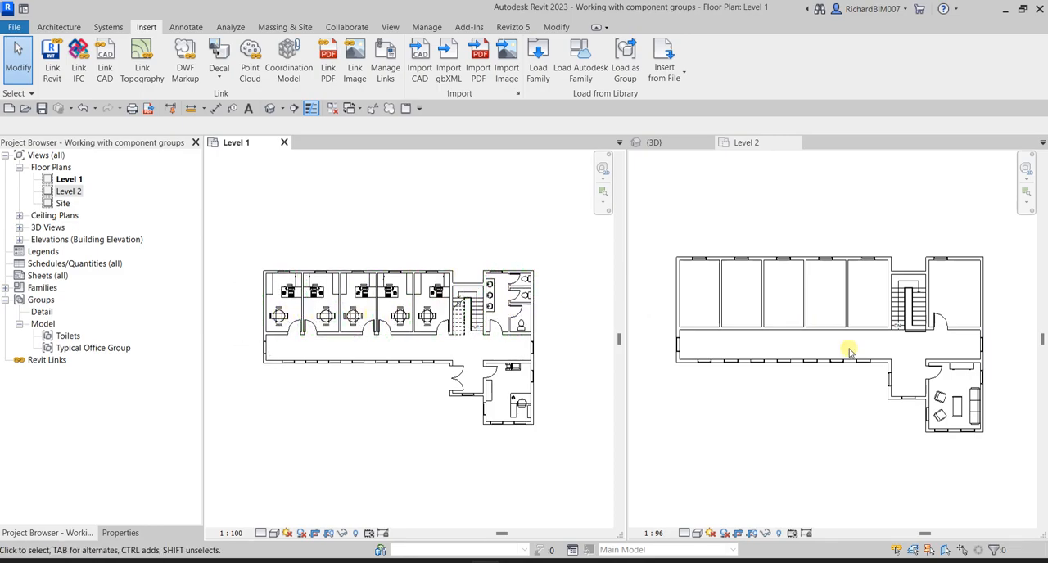
pyautogui.click(822, 443)
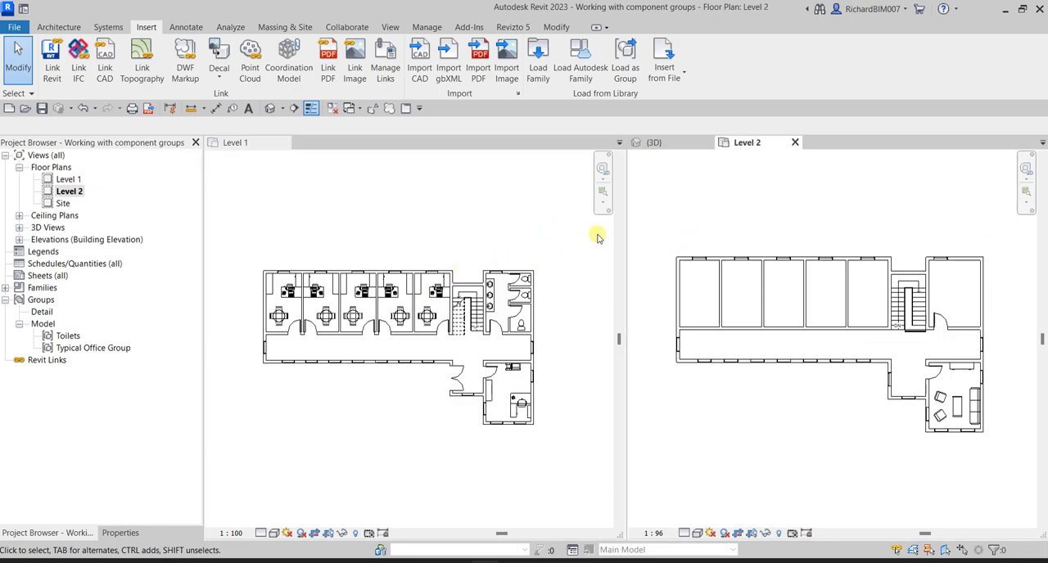
pyautogui.moveTo(797, 409); pyautogui.dragTo(799, 399, button='middle')
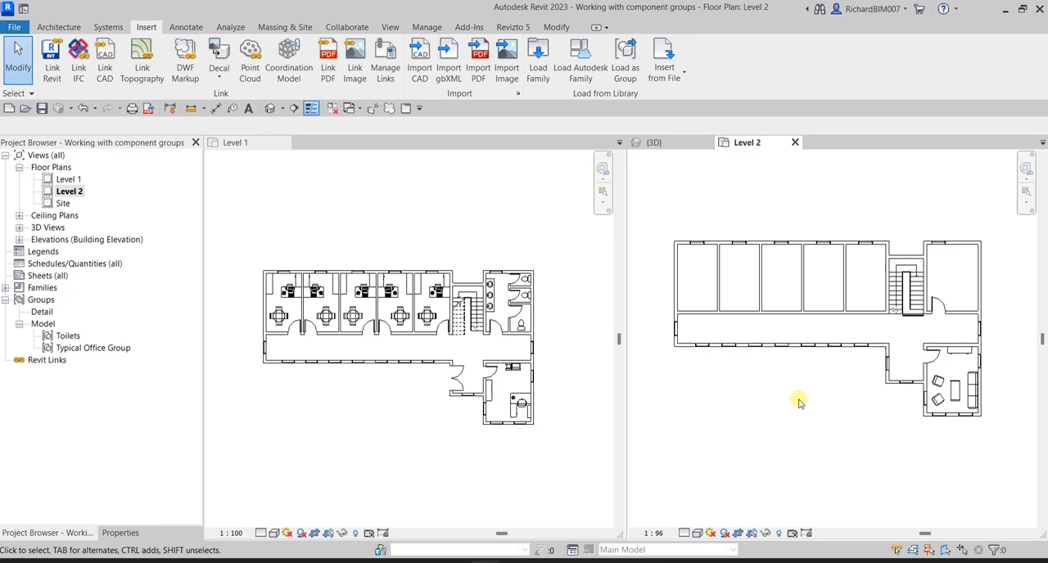
# - Select the five Typical Office Group instances and the Toilets group on Level 1 and copy them to the clipboard
pyautogui.click(556, 27)
pyautogui.click(558, 31)
pyautogui.click(559, 32)
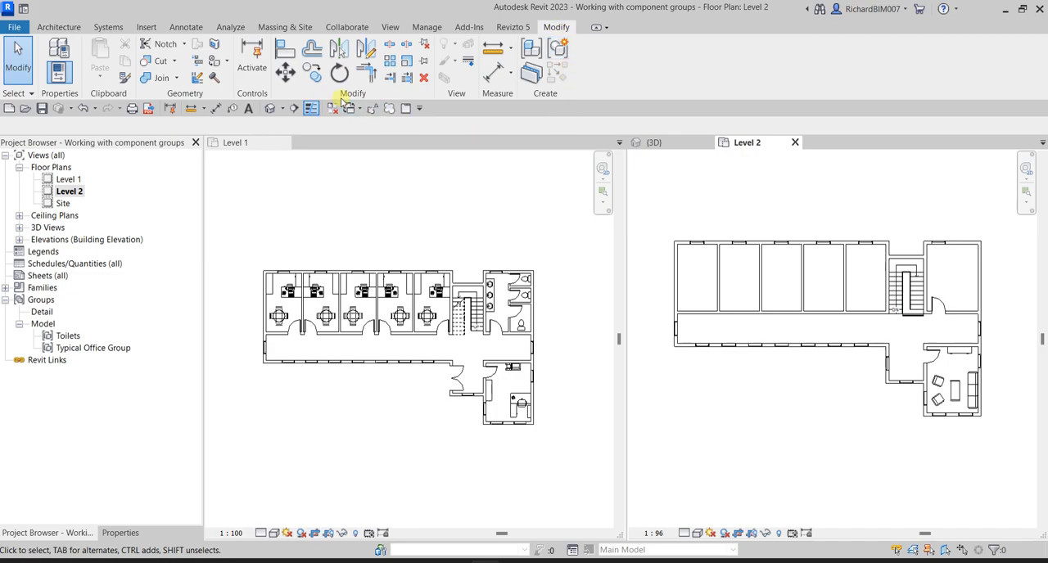
pyautogui.click(379, 408)
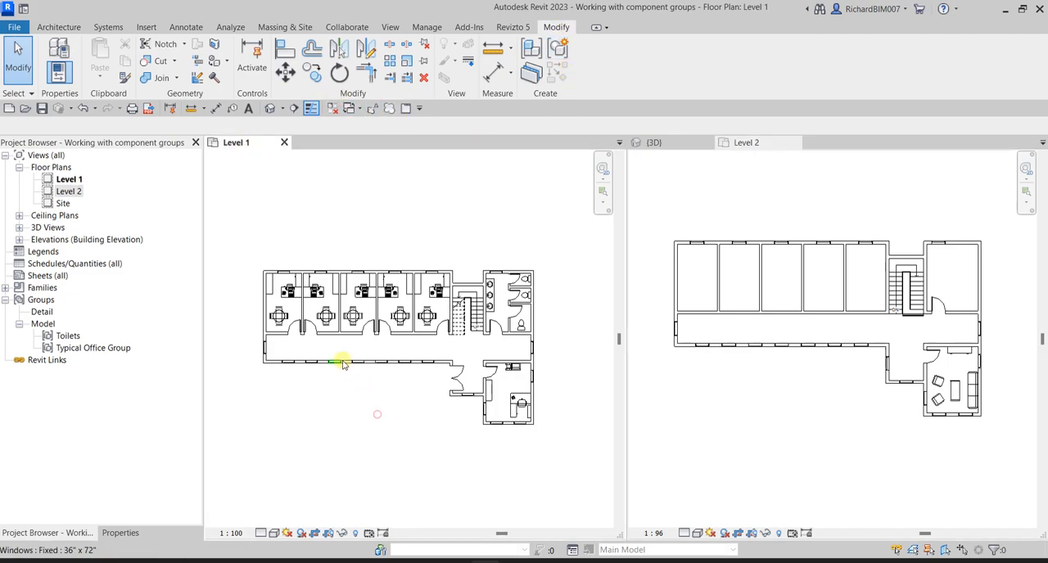
pyautogui.click(290, 300)
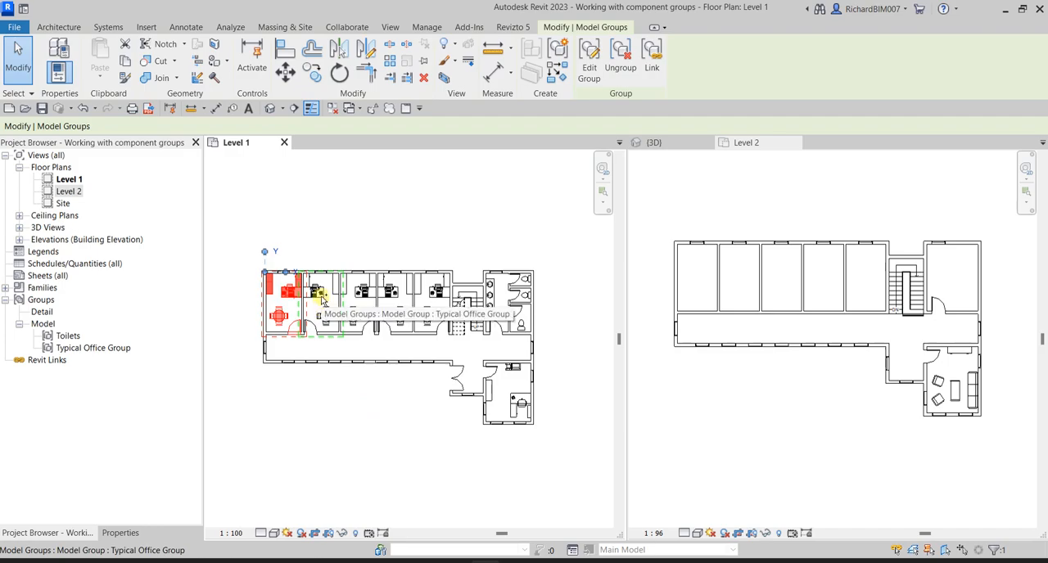
pyautogui.keyDown('ctrl'); pyautogui.click(321, 300); pyautogui.keyUp('ctrl')
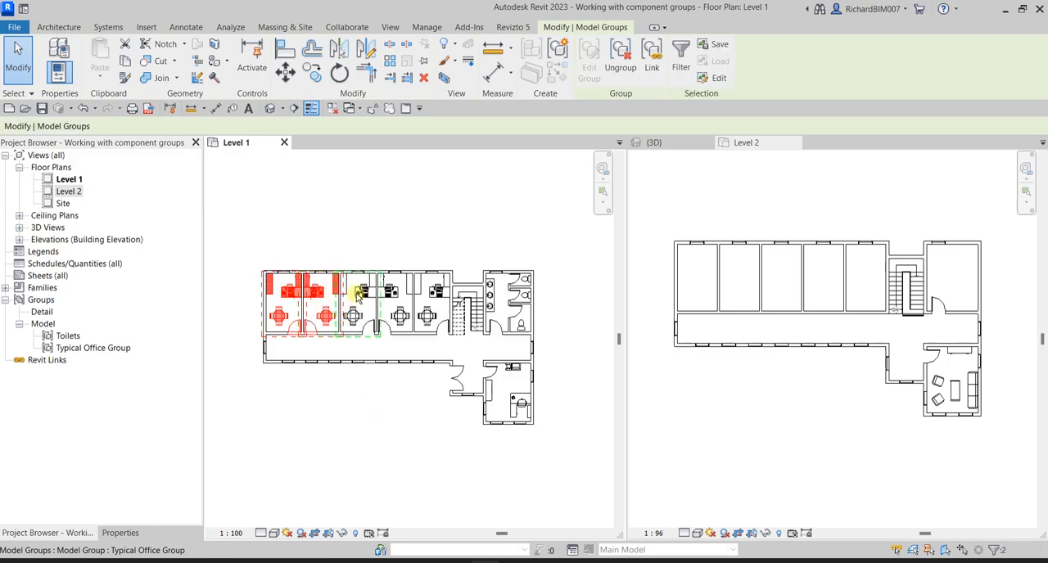
pyautogui.keyDown('ctrl'); pyautogui.click(358, 296); pyautogui.keyUp('ctrl')
pyautogui.keyDown('ctrl'); pyautogui.click(392, 296); pyautogui.keyUp('ctrl')
pyautogui.keyDown('ctrl'); pyautogui.click(438, 300); pyautogui.keyUp('ctrl')
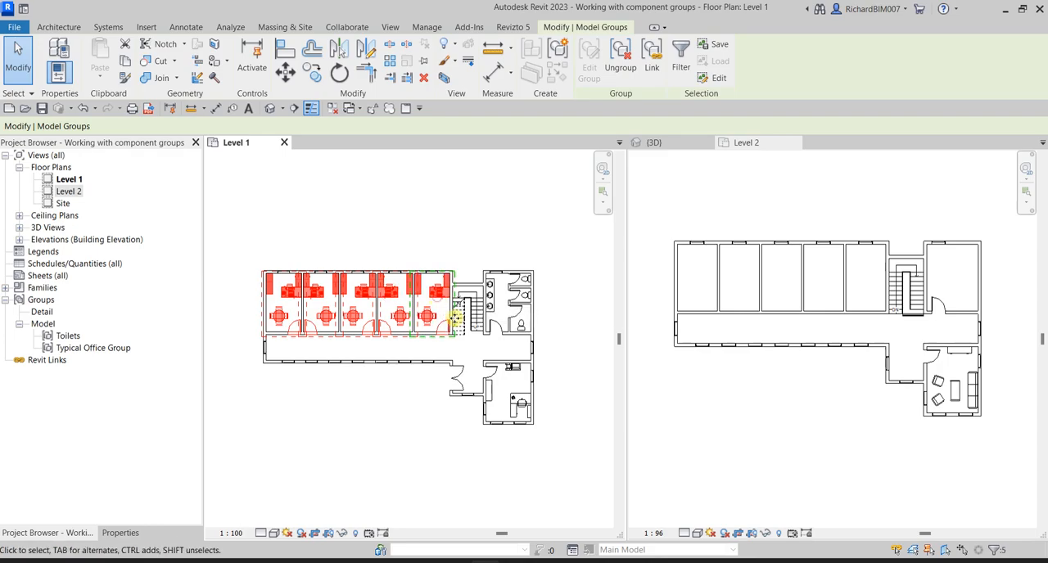
pyautogui.keyDown('ctrl'); pyautogui.click(519, 307); pyautogui.keyUp('ctrl')
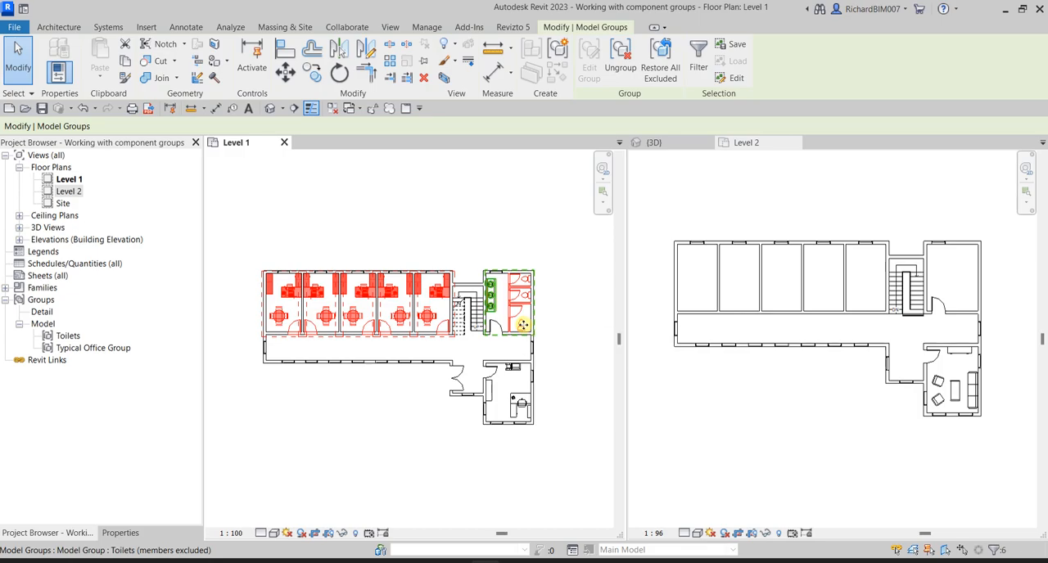
pyautogui.click(124, 63)
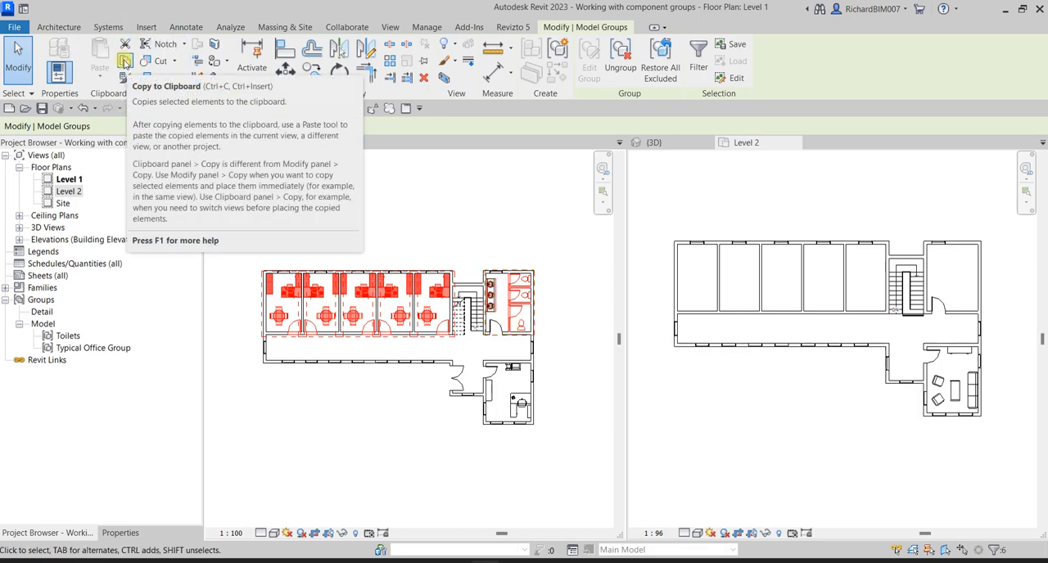
pyautogui.click(124, 63)
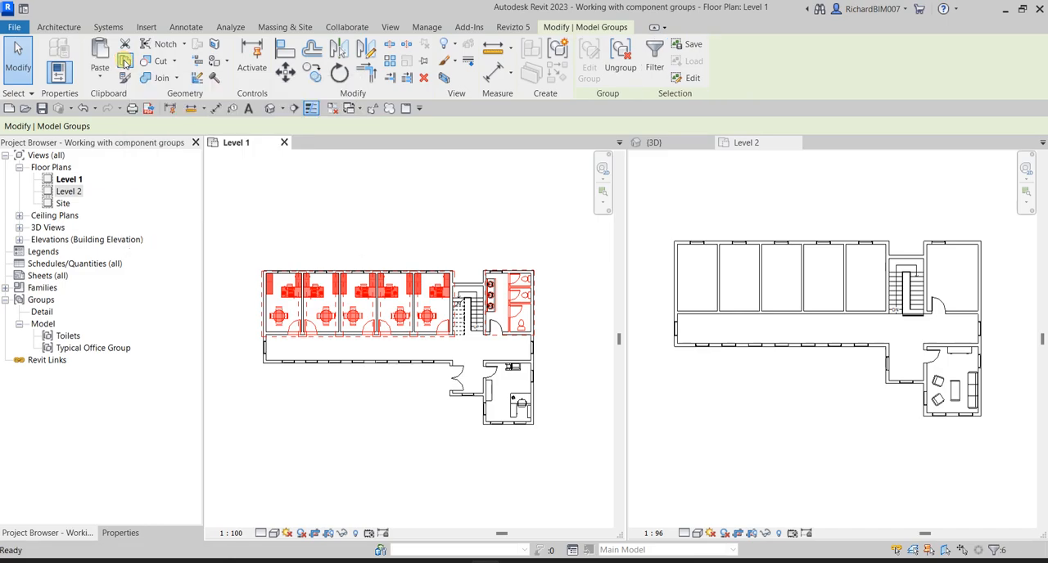
# - Paste the copied groups aligned to selected levels, choosing Level 2, and clear the selection
pyautogui.click(99, 76)
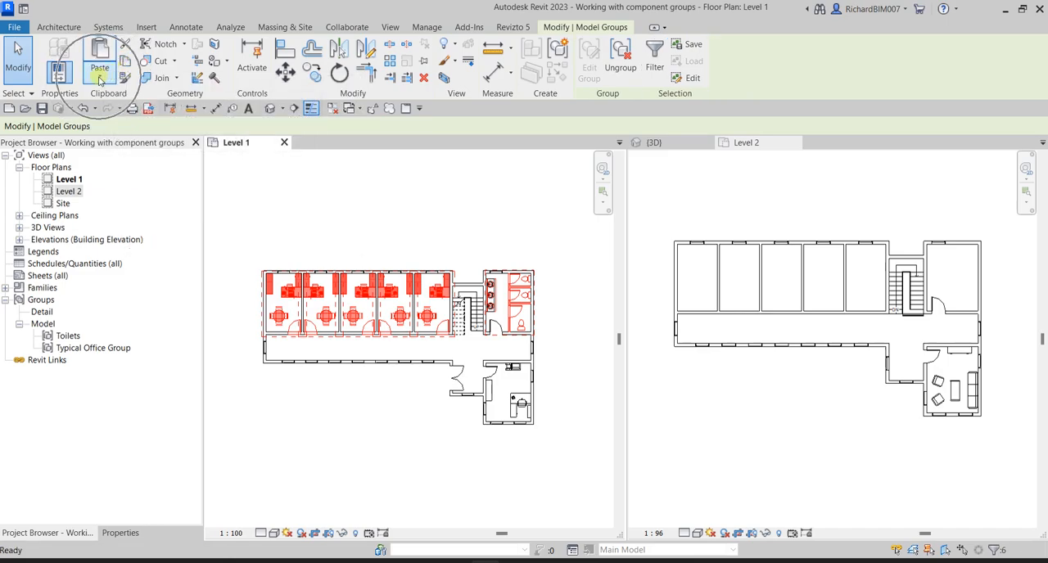
pyautogui.click(99, 78)
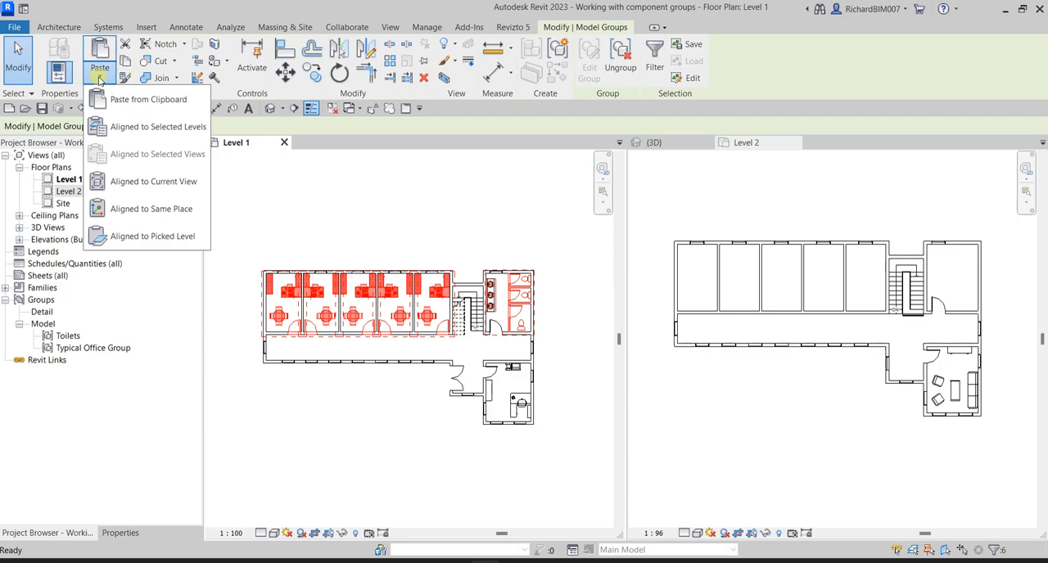
pyautogui.click(143, 131)
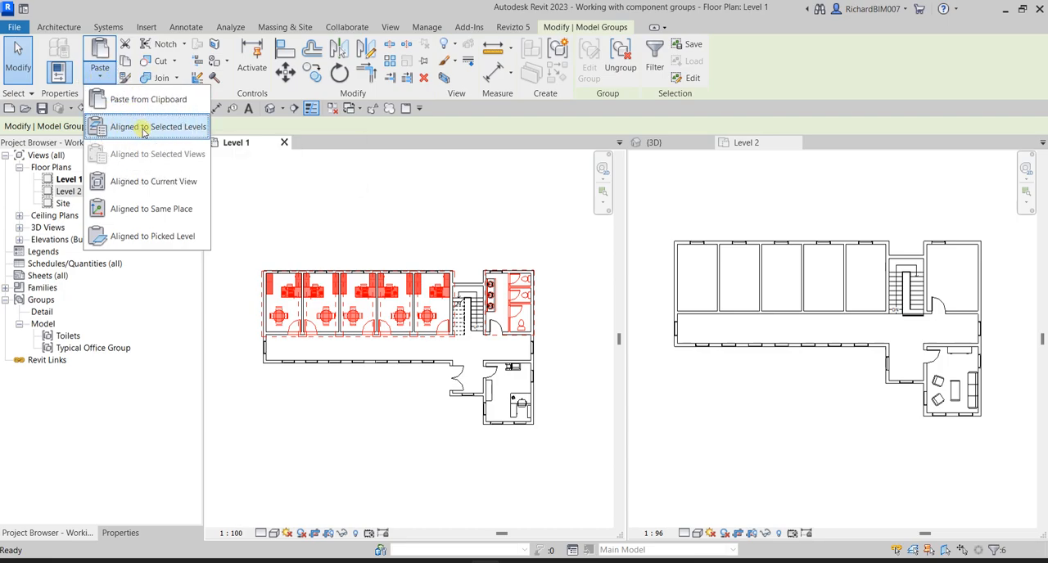
pyautogui.click(143, 130)
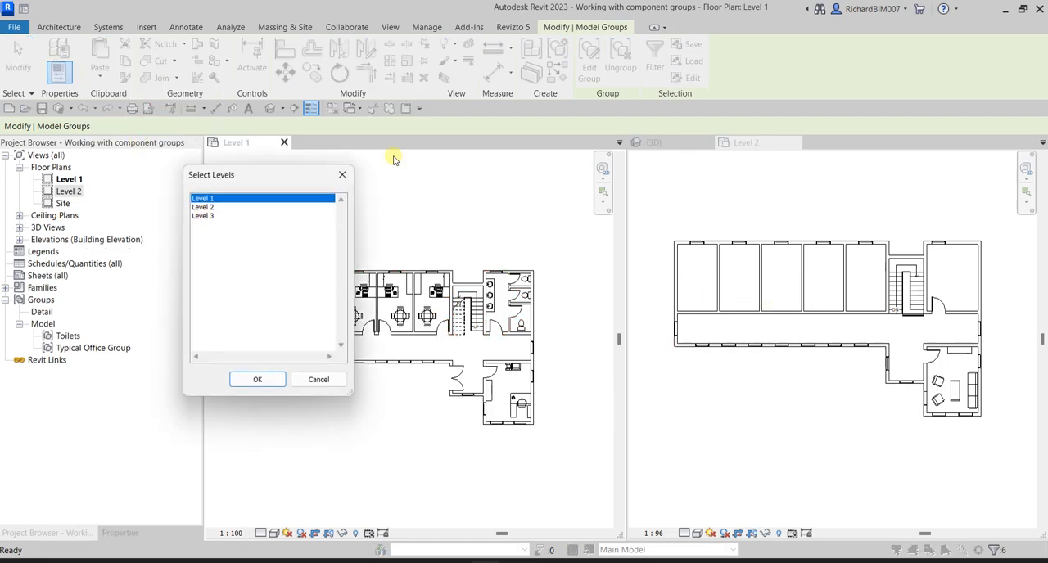
pyautogui.click(206, 208)
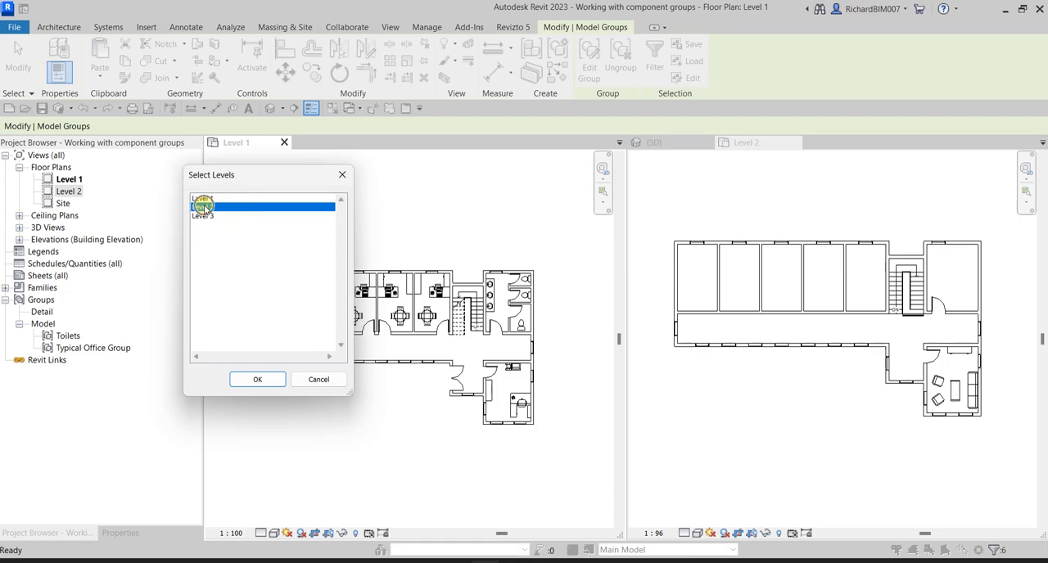
pyautogui.click(271, 385)
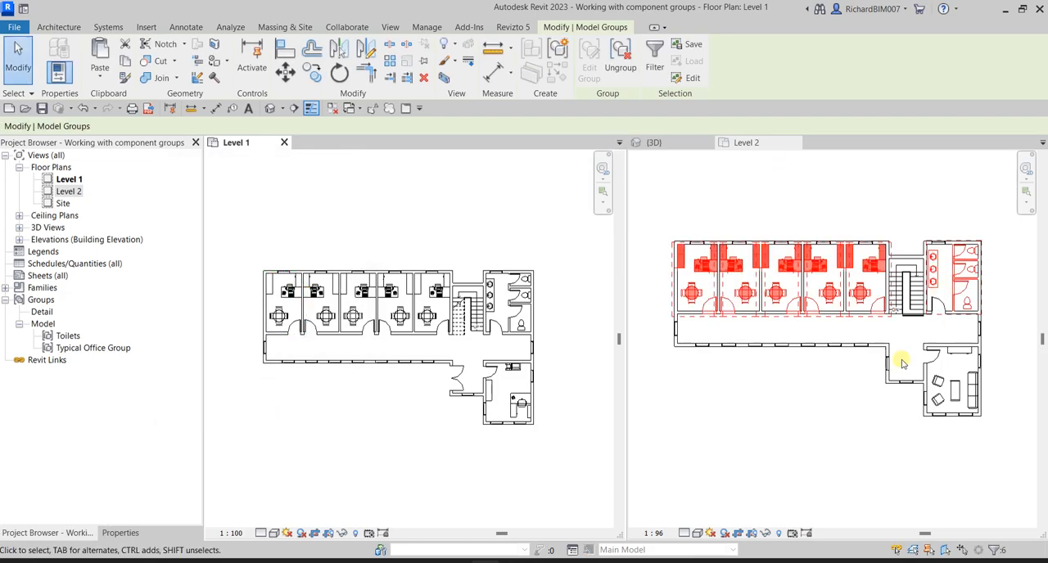
pyautogui.click(807, 426)
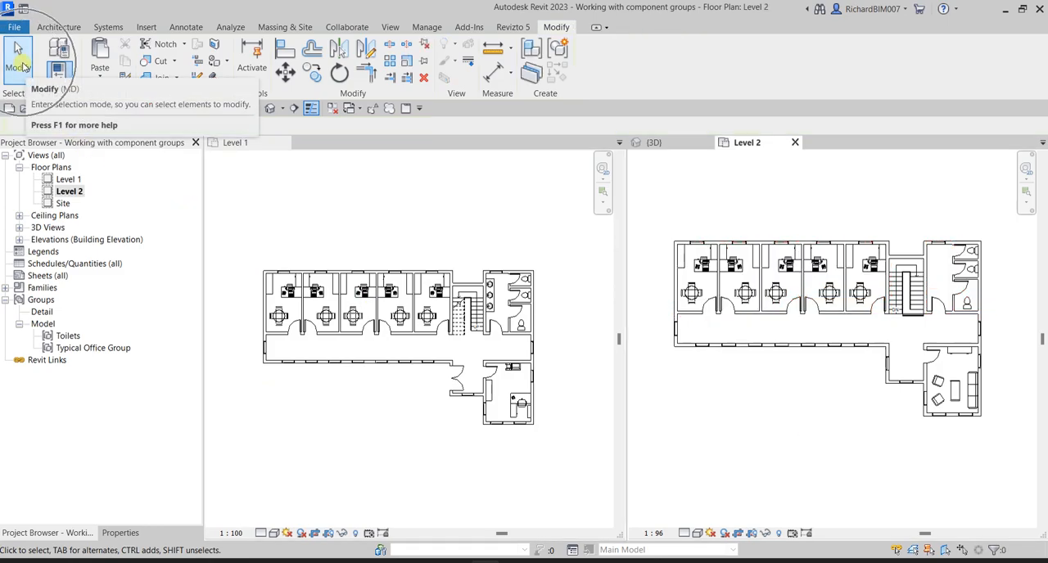
pyautogui.click(18, 69)
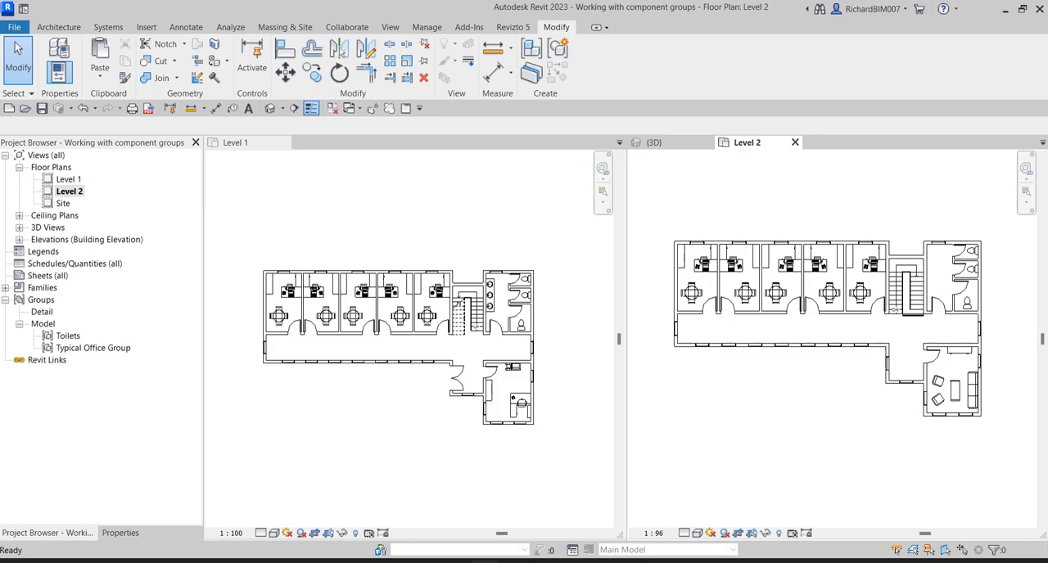
pyautogui.click(822, 461)
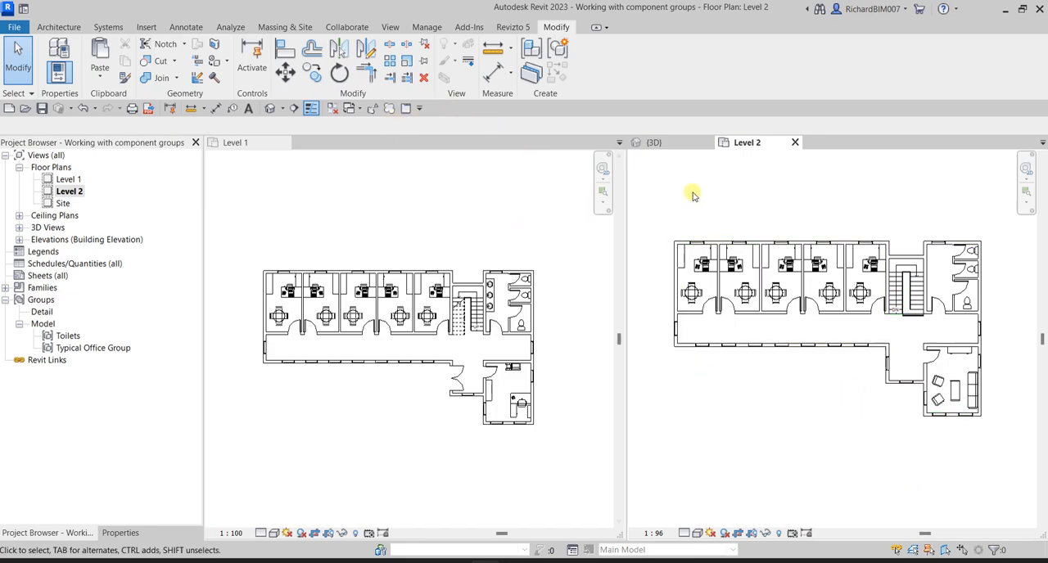
# - Turn off the section box and view cropping in the 3D view and show the whole building
pyautogui.click(664, 144)
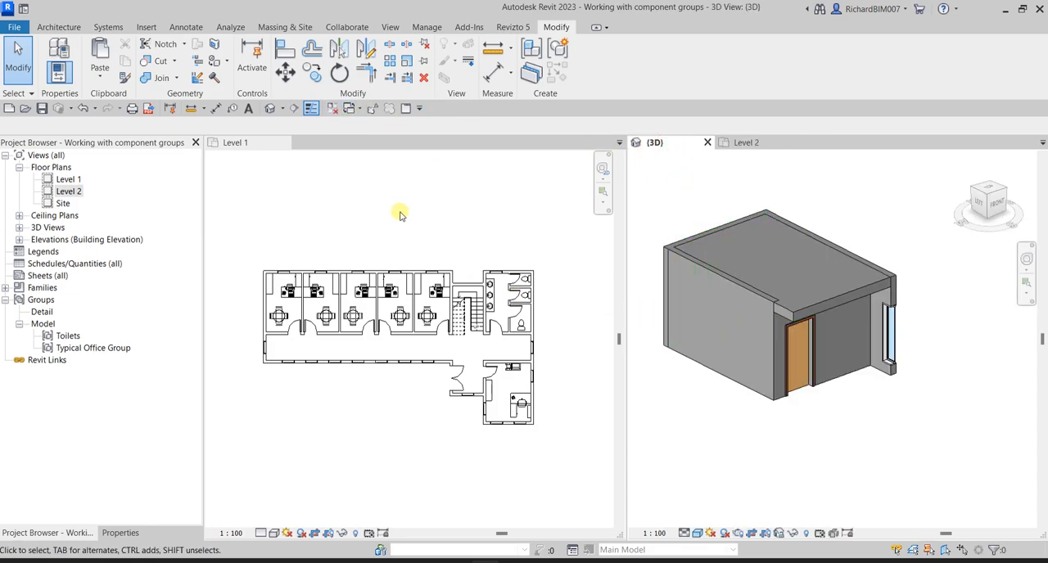
pyautogui.click(121, 533)
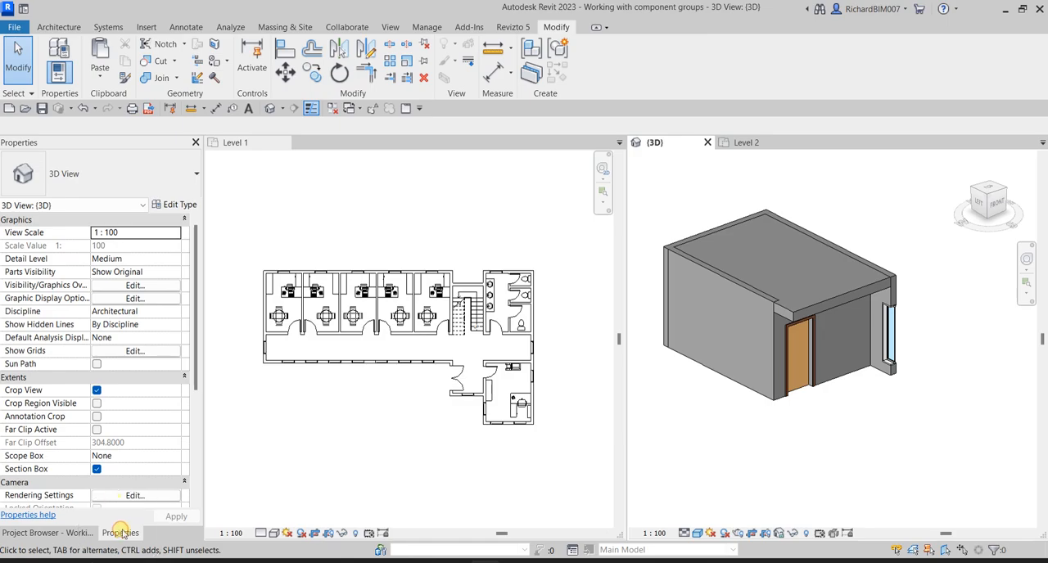
pyautogui.click(96, 470)
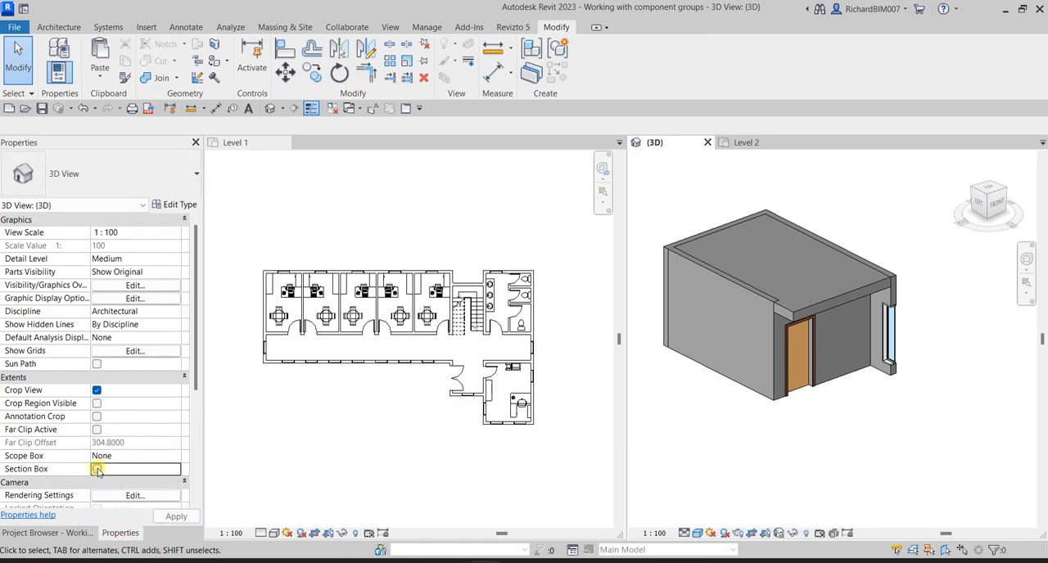
pyautogui.scroll(-3, 849, 392)
pyautogui.keyDown('shift'); pyautogui.moveTo(819, 389); pyautogui.dragTo(690, 444, button='middle'); pyautogui.keyUp('shift')
pyautogui.scroll(-3, 733, 345)
pyautogui.moveTo(726, 379); pyautogui.dragTo(767, 363, button='middle')
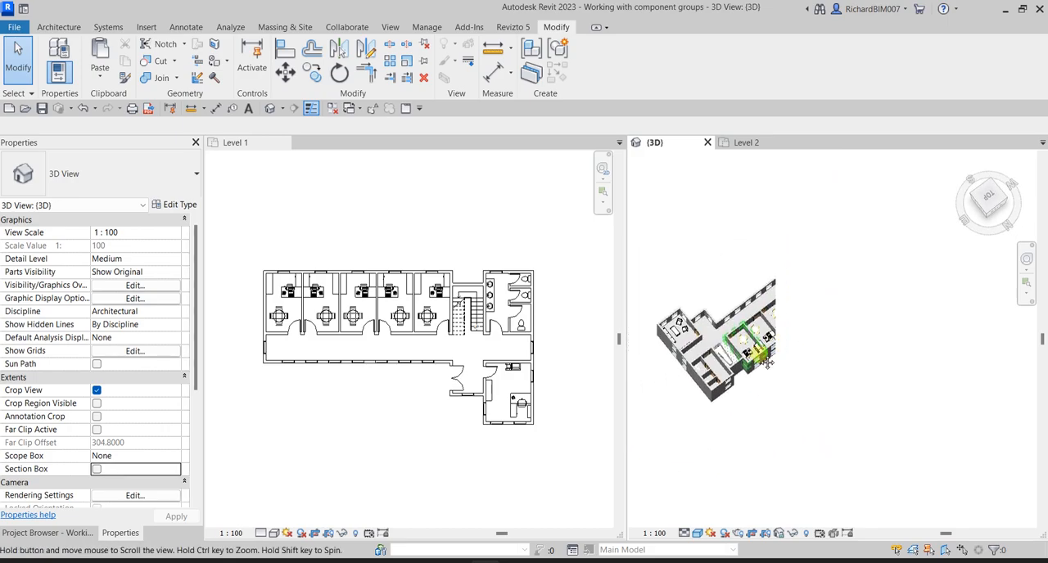
pyautogui.click(750, 532)
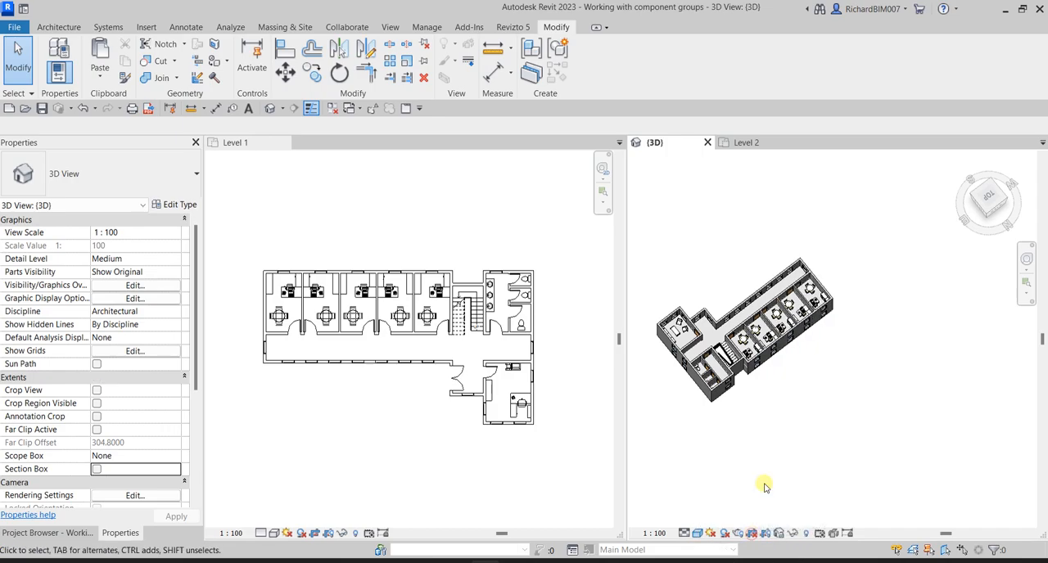
pyautogui.keyDown('shift'); pyautogui.moveTo(810, 279); pyautogui.dragTo(813, 319, button='middle'); pyautogui.keyUp('shift')
pyautogui.keyDown('shift'); pyautogui.moveTo(809, 373); pyautogui.dragTo(793, 386, button='middle'); pyautogui.keyUp('shift')
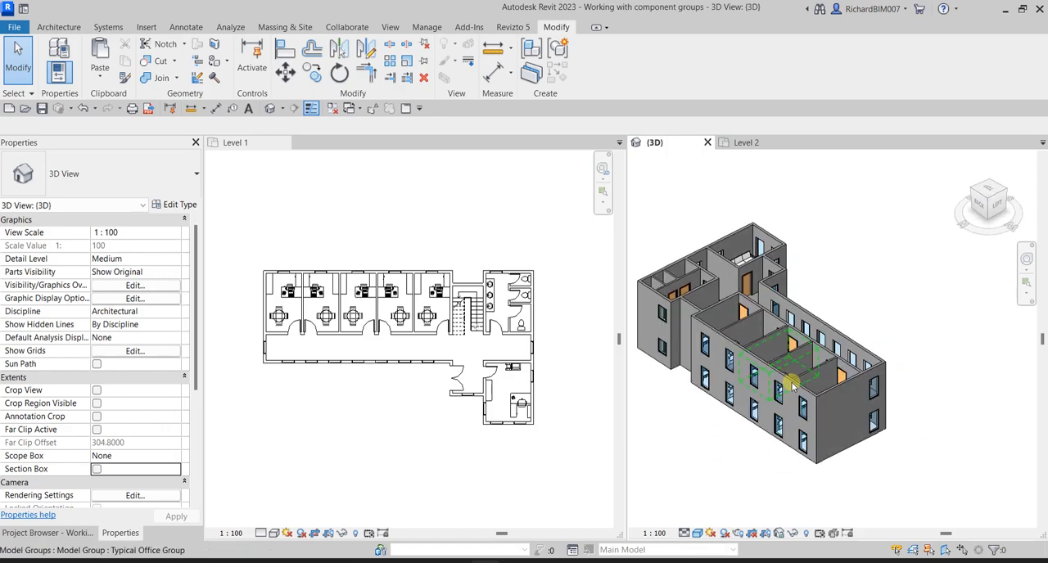
# - Tile the Level 2, 3D and Level 1 views together and zoom each to fit
pyautogui.click(746, 143)
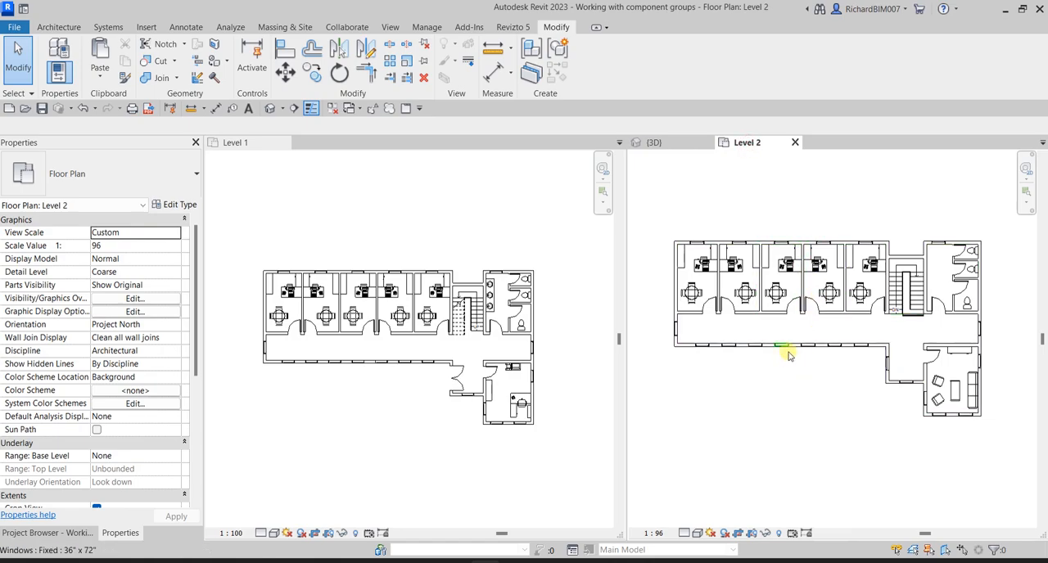
pyautogui.press('w')
pyautogui.press('t')
pyautogui.press('z')
pyautogui.press('a')
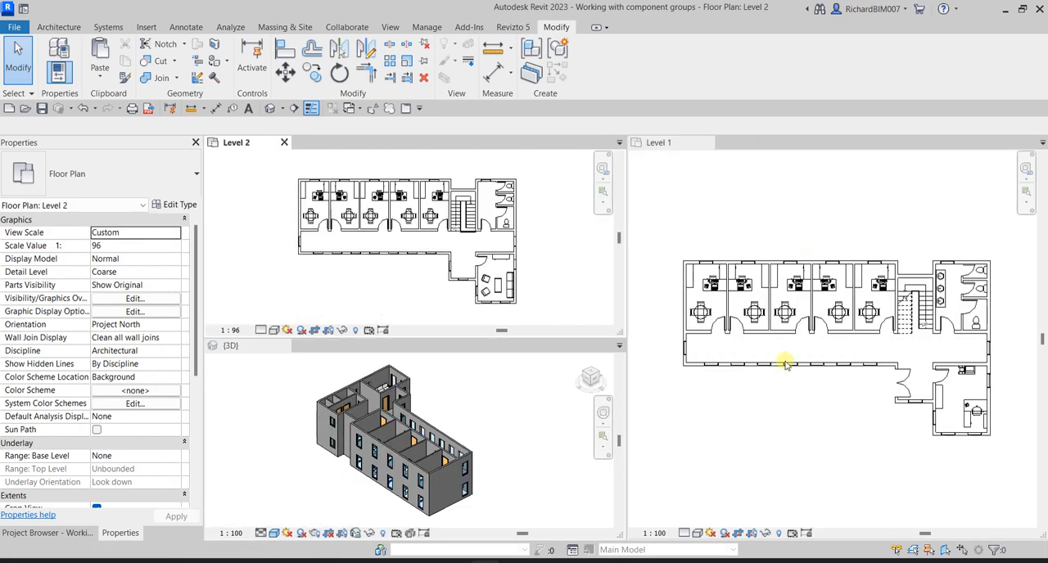
# - Inspect the copied office furniture on the upper floor in 3D and make the Level 1 plan active
pyautogui.click(471, 438)
pyautogui.keyDown('shift'); pyautogui.moveTo(471, 438); pyautogui.dragTo(500, 403, button='middle'); pyautogui.keyUp('shift')
pyautogui.scroll(3, 432, 416)
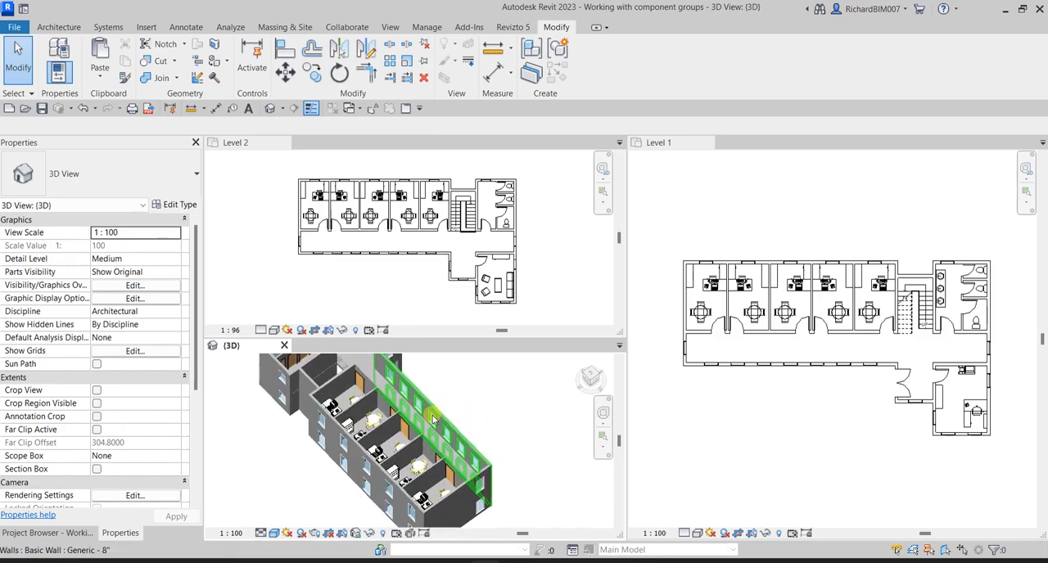
pyautogui.moveTo(432, 416); pyautogui.dragTo(462, 407, button='middle')
pyautogui.click(819, 449)
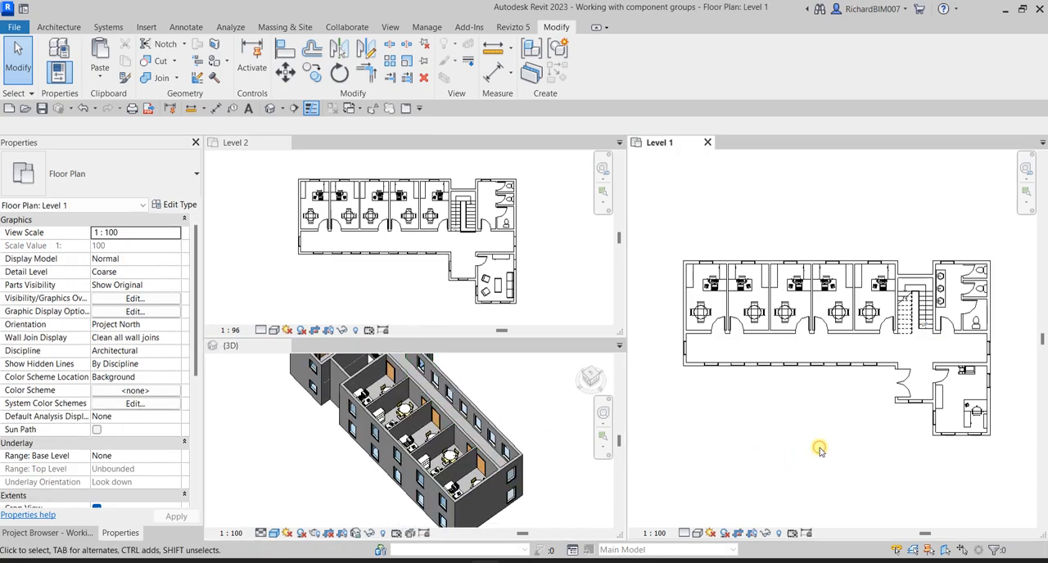